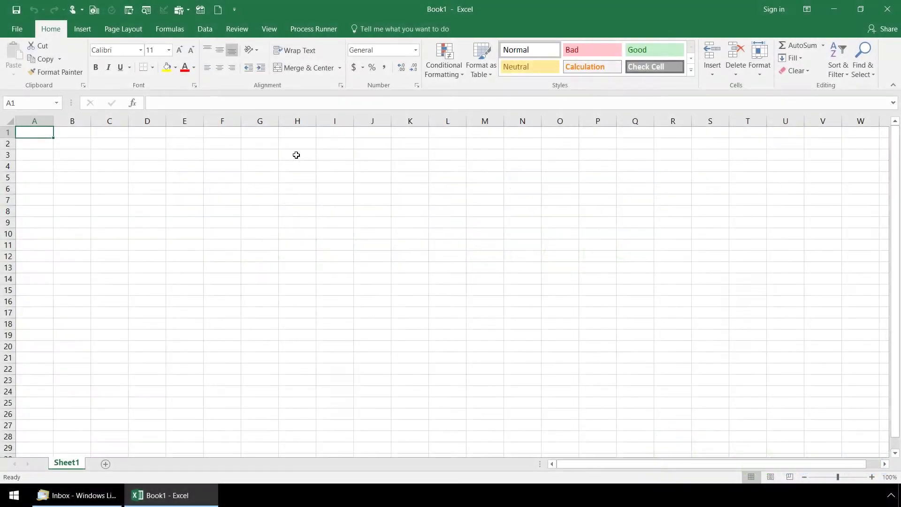
Step: From the Process Runner tab's Start Workflow, select the 629 - Create Supplier-Vendor.xlsx template
left_click(328, 32)
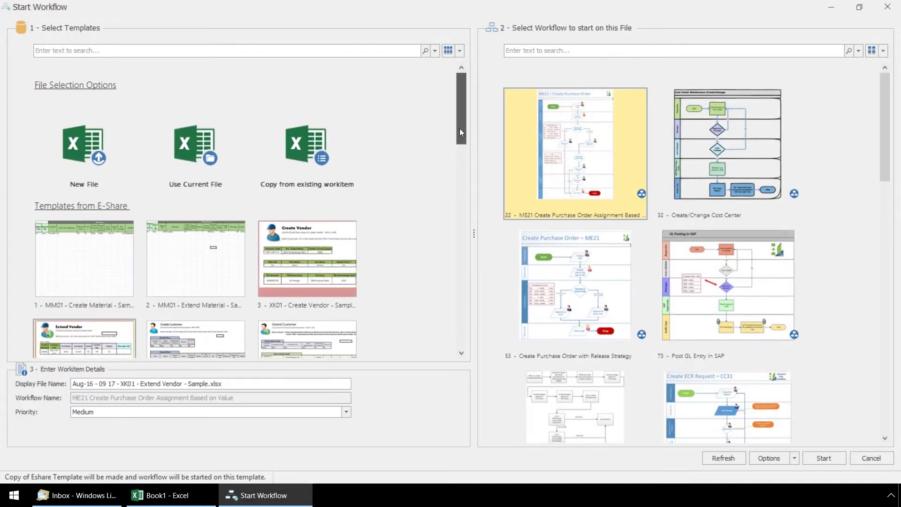
left_click_drag(459, 128, 471, 294)
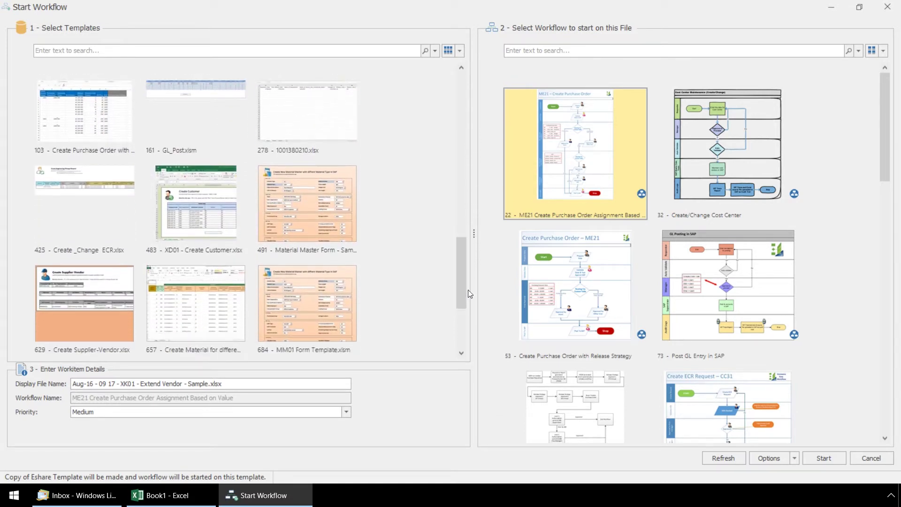
left_click_drag(890, 127, 895, 146)
left_click(79, 306)
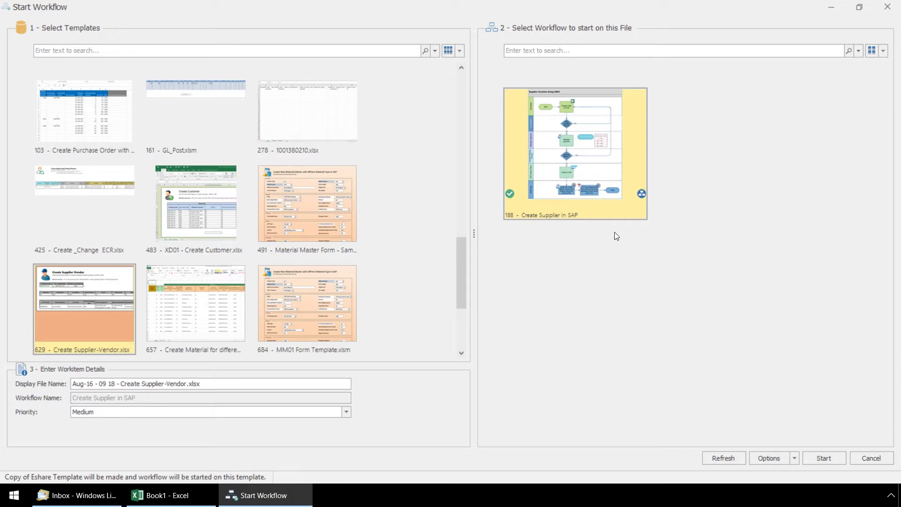
Step: Open the 188 - Create Supplier in SAP flowchart image and maximize it
double_click(602, 183)
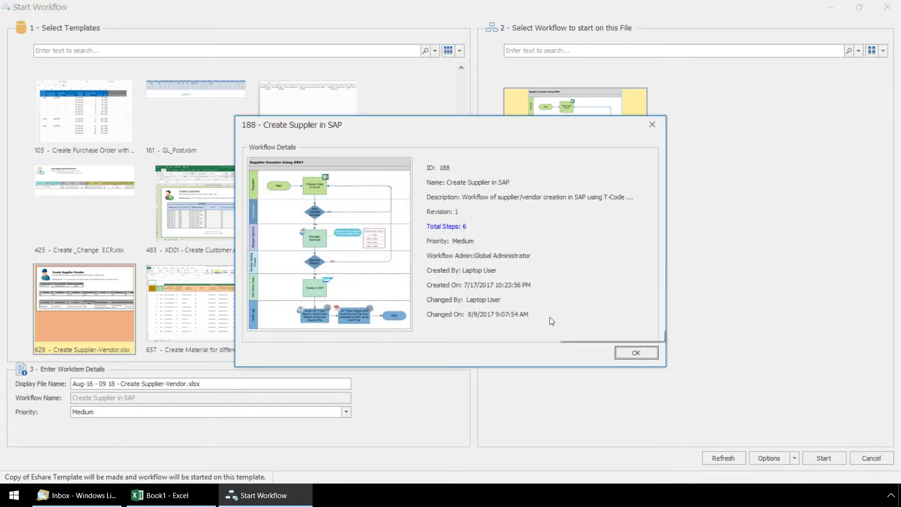
left_click(400, 320)
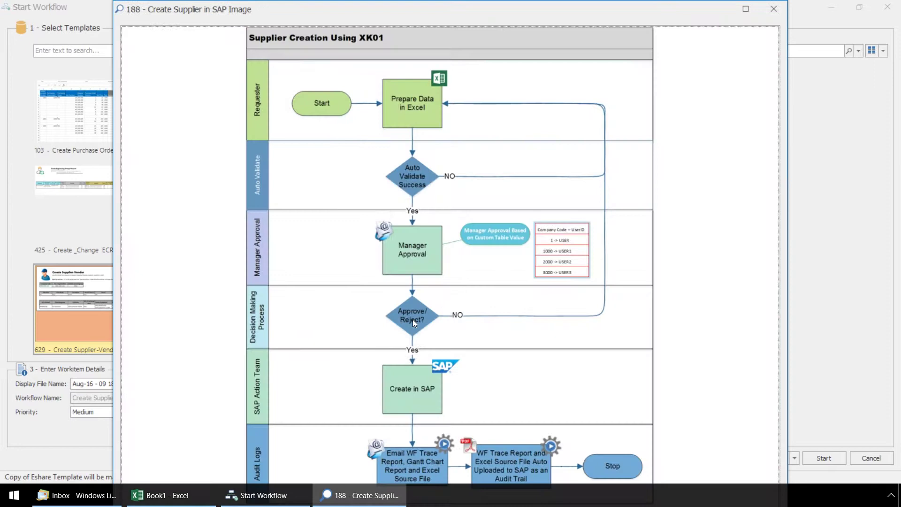
left_click(746, 8)
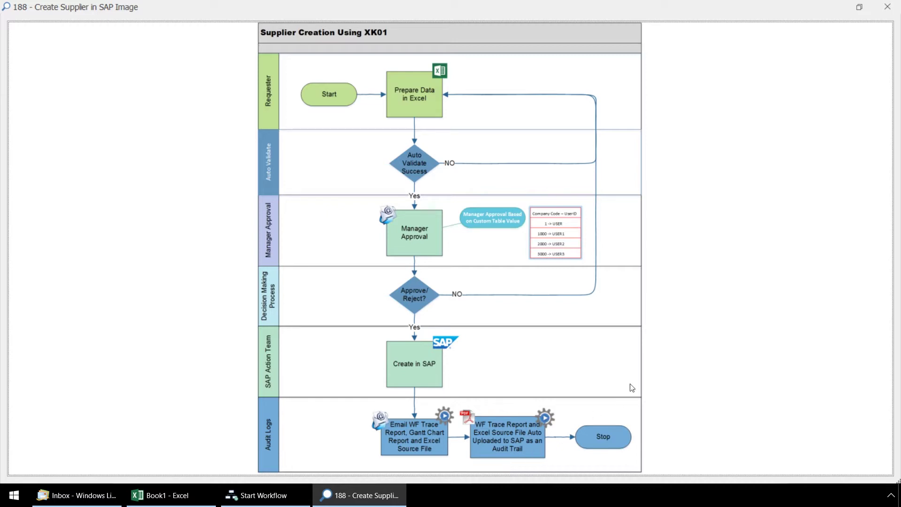
Step: Review the workflow's six steps, then start Create Supplier in SAP as workflow 832
left_click(887, 7)
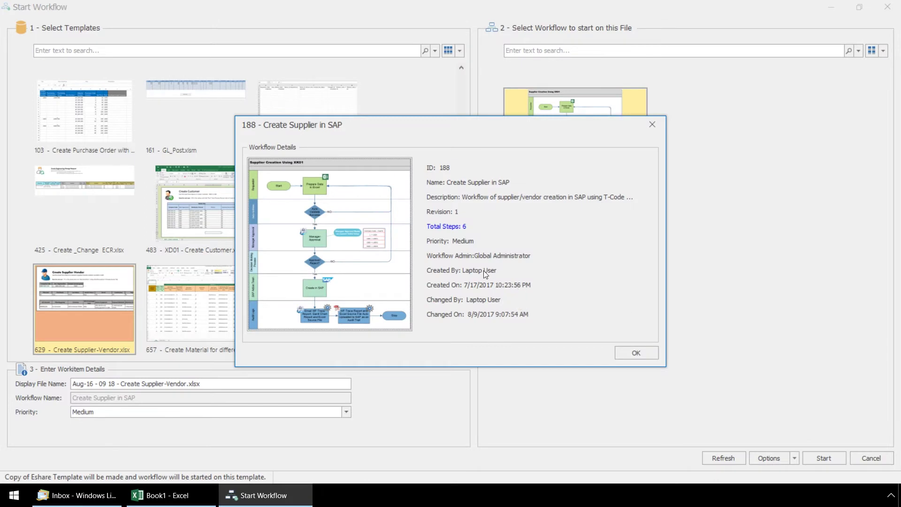
left_click(449, 227)
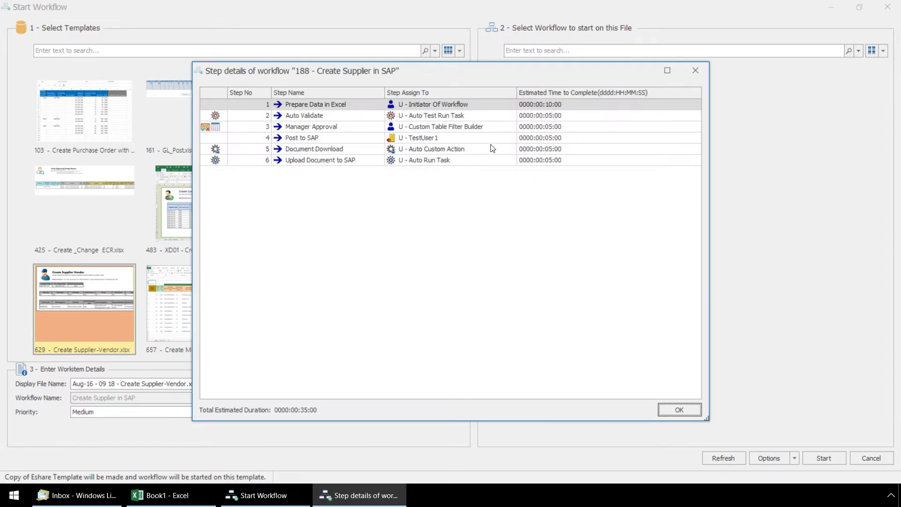
left_click(697, 70)
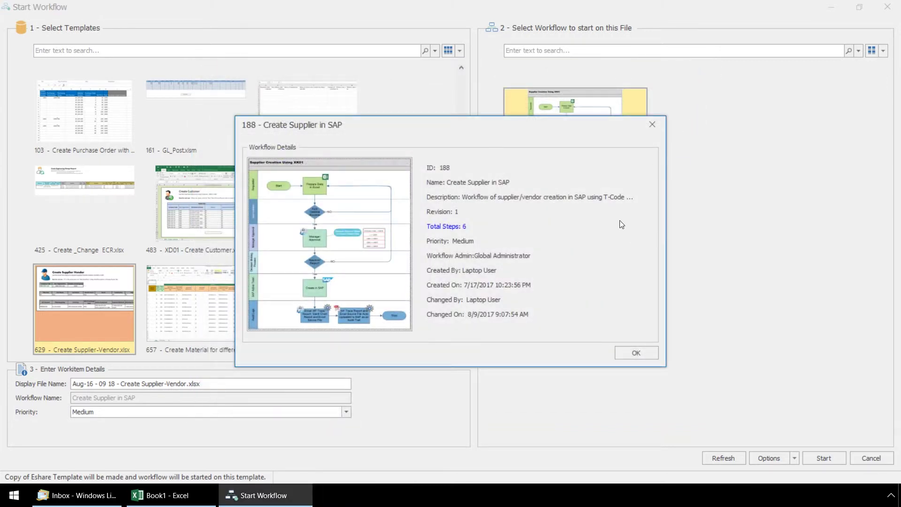
left_click(633, 355)
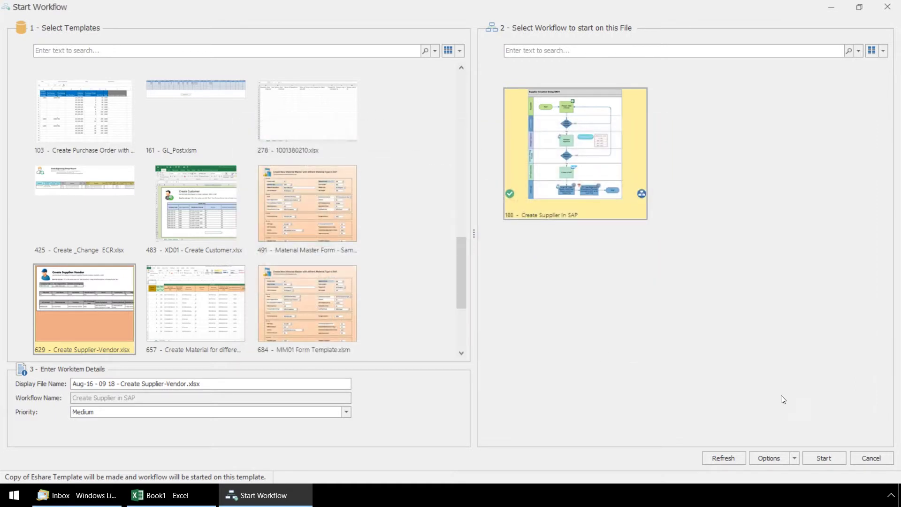
left_click(834, 458)
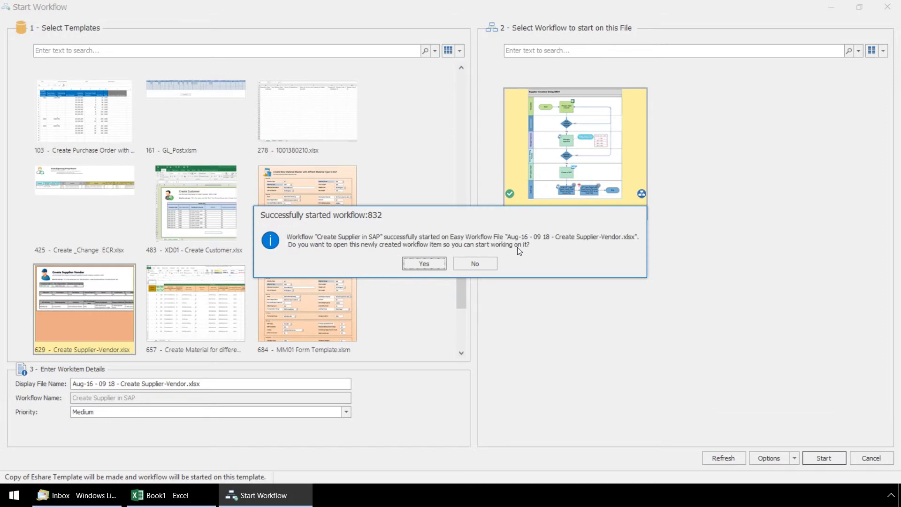
Step: Open new workitem 832 and read the current step's instruction
left_click(425, 263)
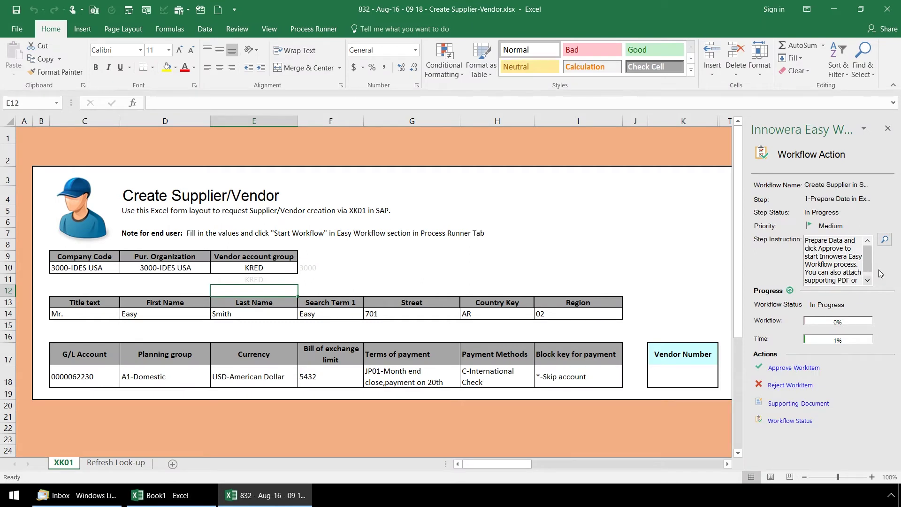
left_click(884, 240)
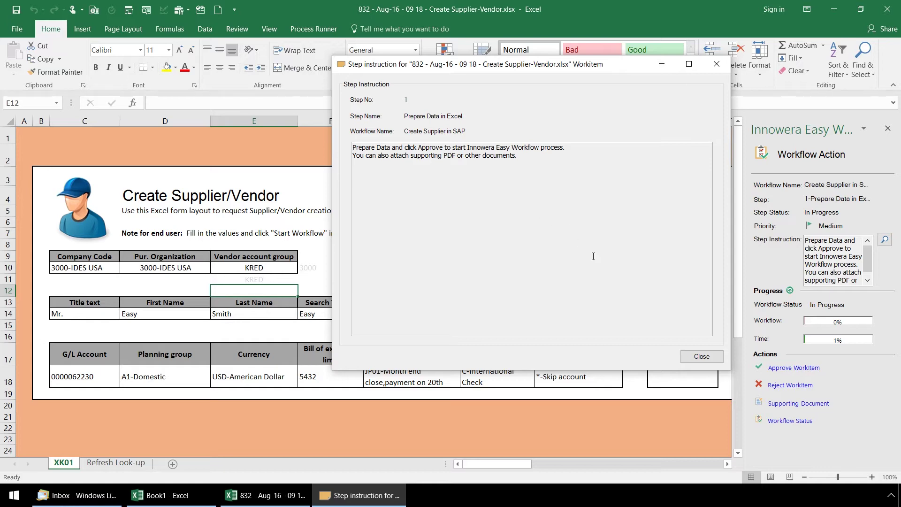
left_click(703, 356)
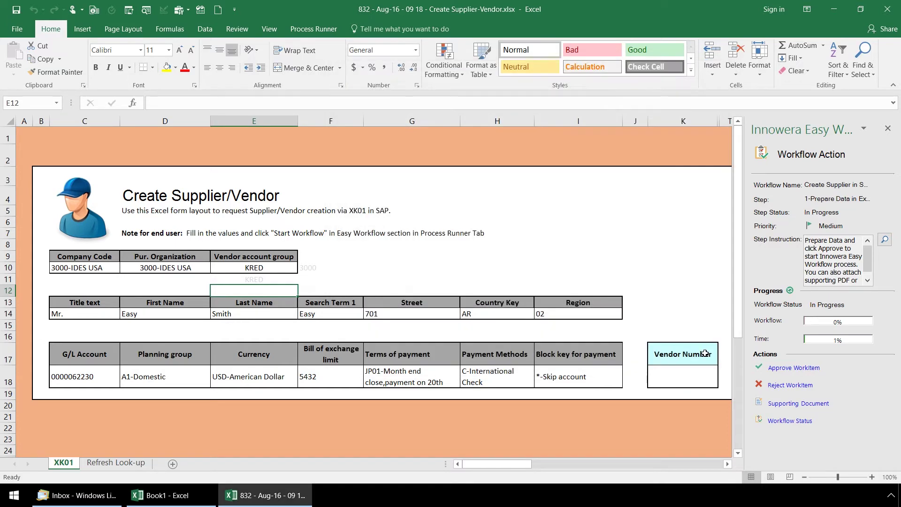
Step: Enter a new first name in D14, last name in E14, and vendor account group Error, then begin approval
left_click(159, 316)
type("Thomas")
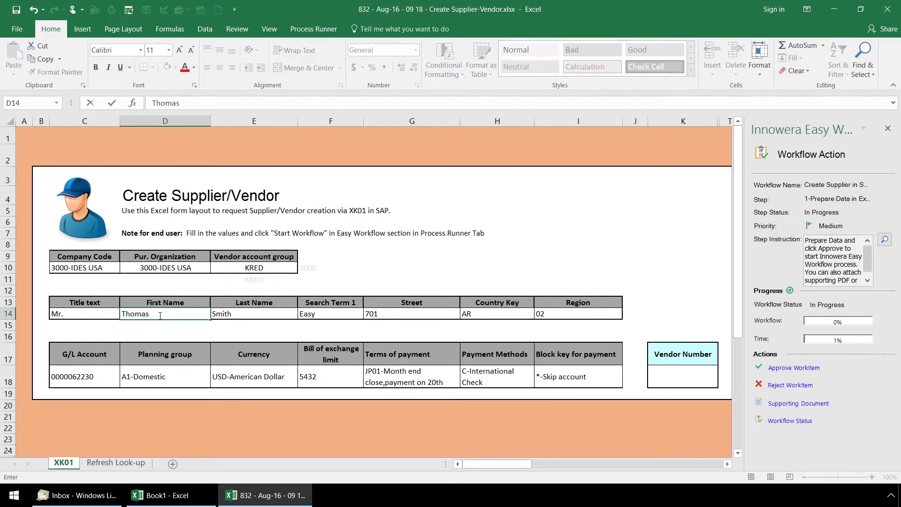
left_click(237, 314)
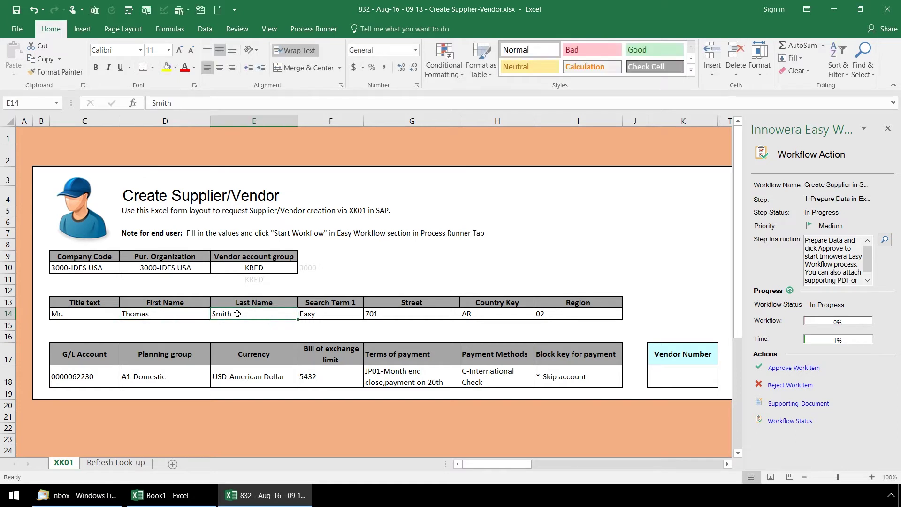
type("Jones")
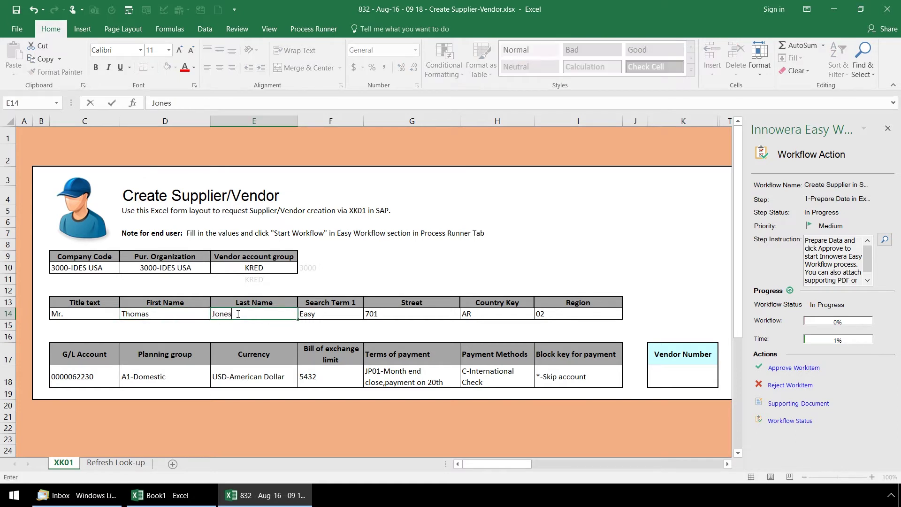
left_click(256, 268)
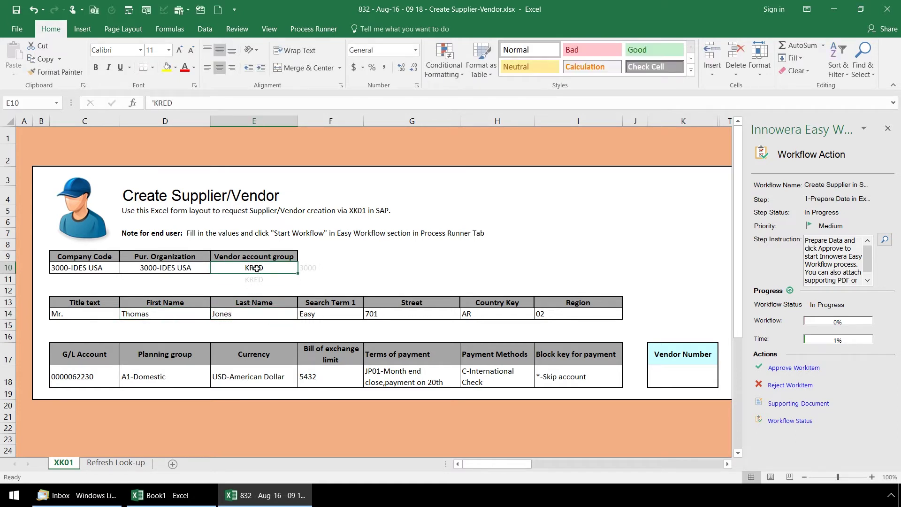
type("Error")
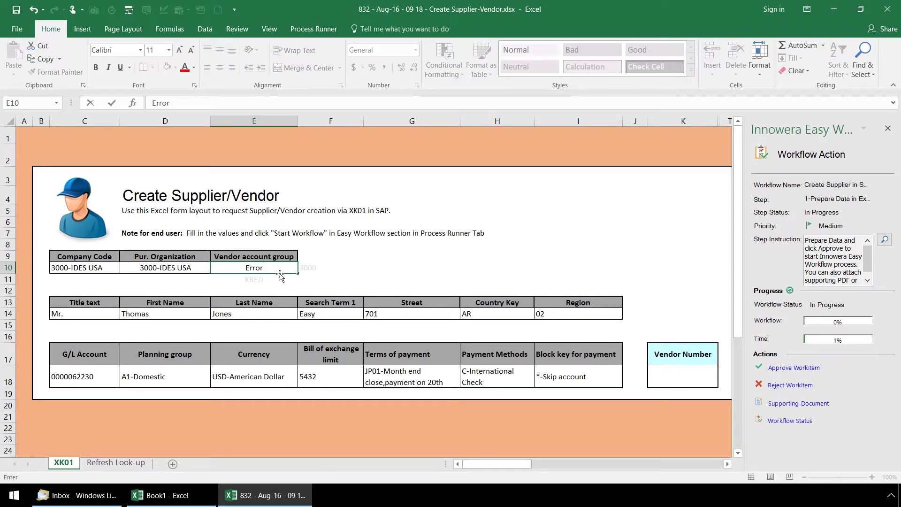
key("Return")
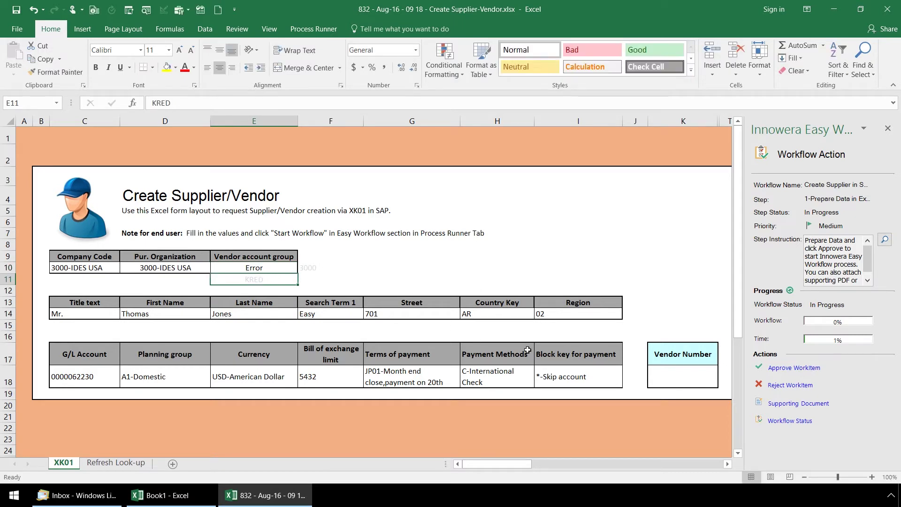
left_click(789, 369)
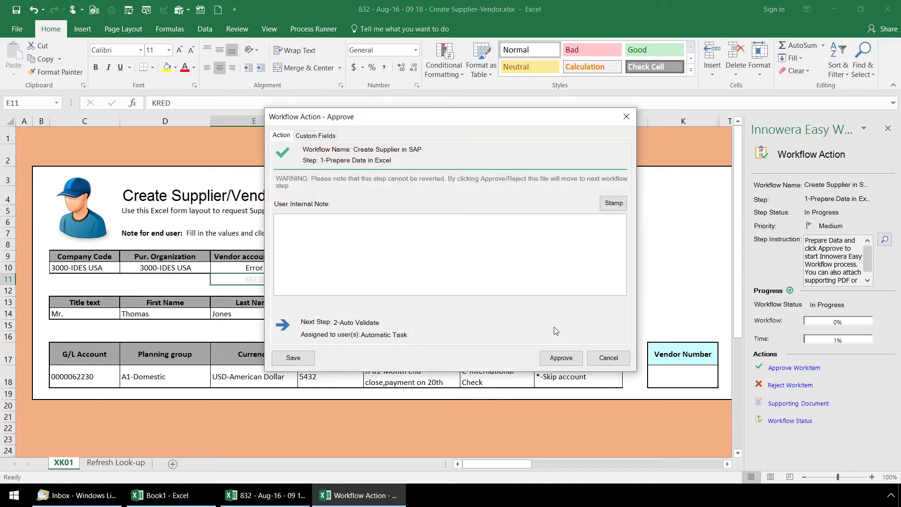
Step: Approve the Prepare Data in Excel step and switch to the Windows Live Mail inbox
left_click(557, 358)
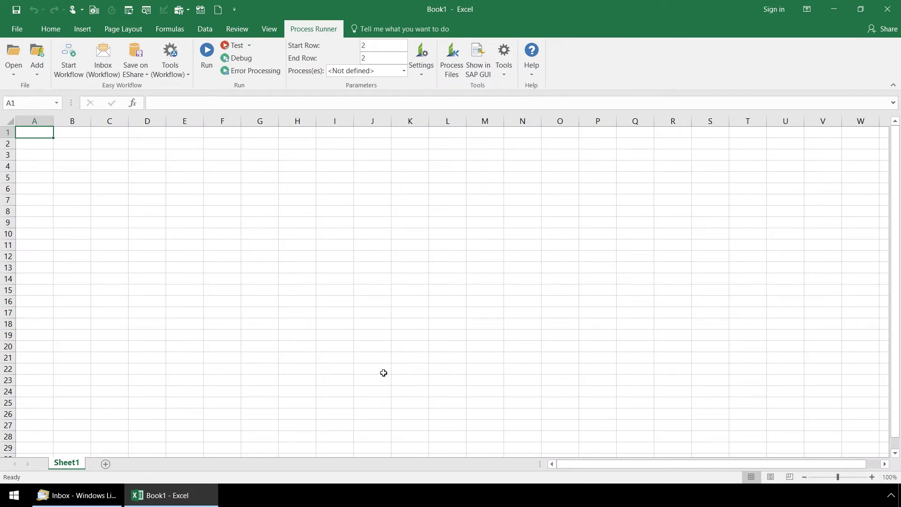
left_click(73, 497)
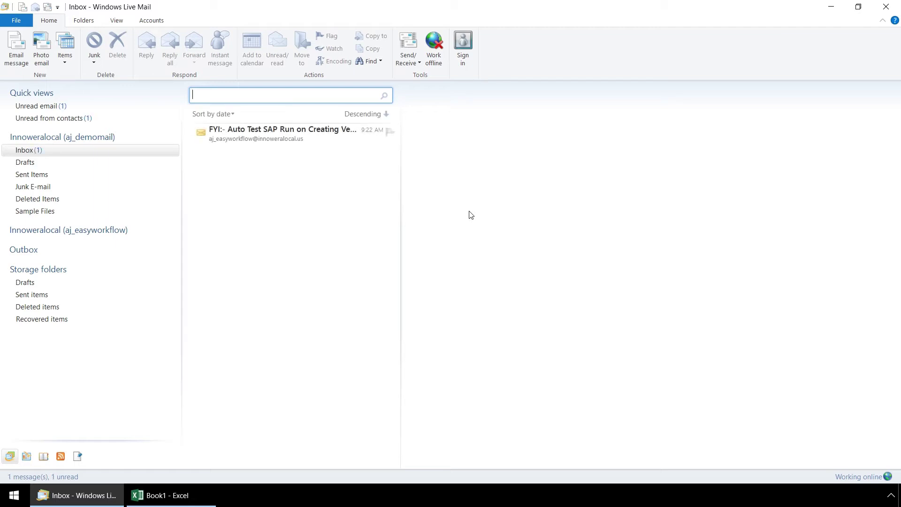
Step: Read the SAP-run notification and the workflow step error email, then minimize Windows Live Mail
left_click(291, 140)
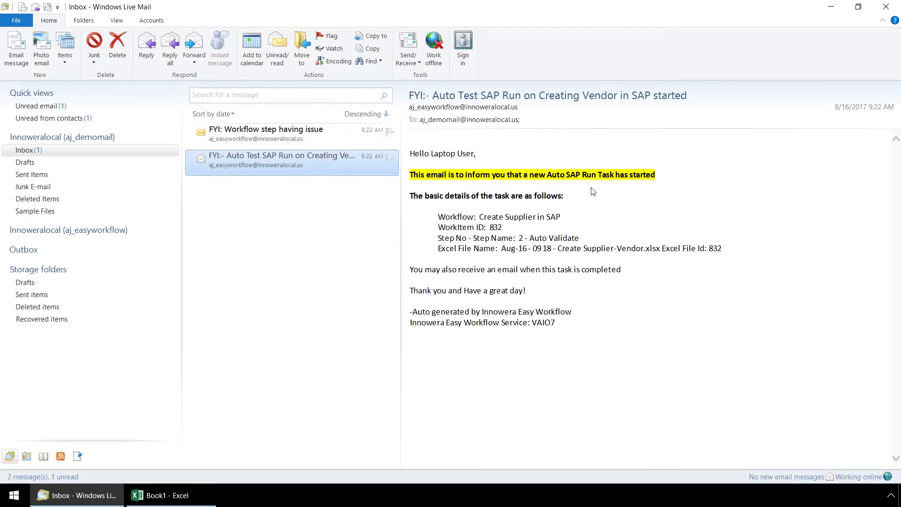
left_click(288, 140)
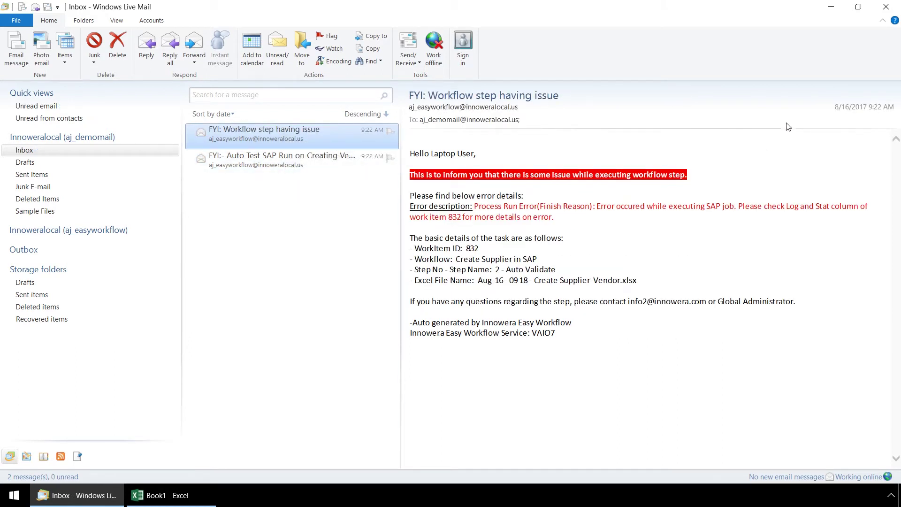
left_click(839, 10)
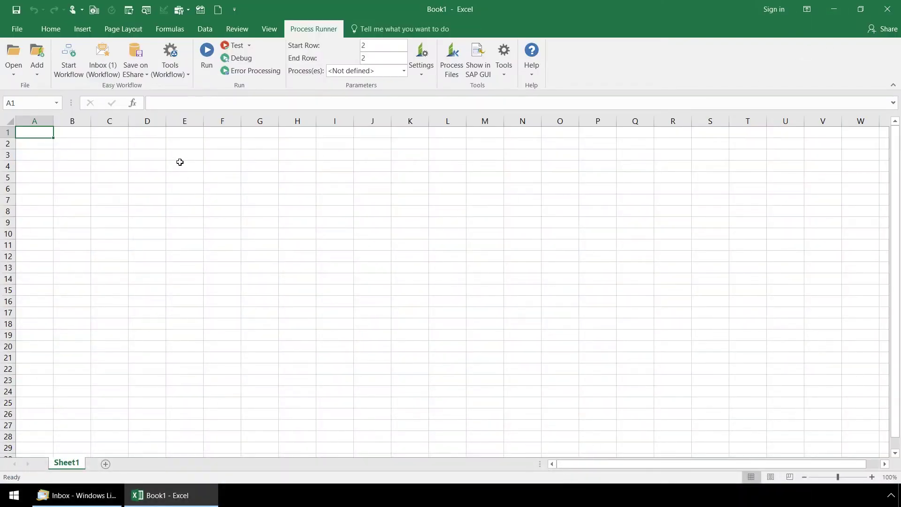
Step: Check workitem 832's status and detailed step history in the Create Supplier in SAP inbox
left_click(103, 72)
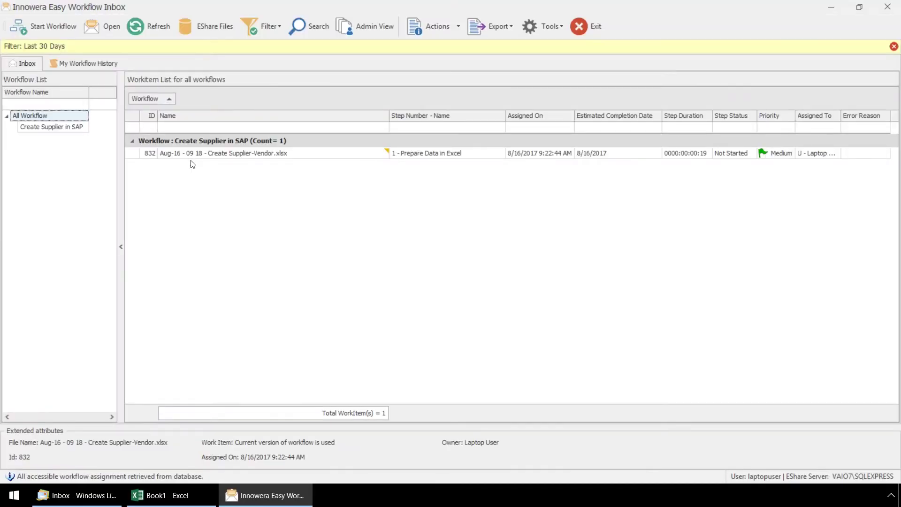
left_click(65, 128)
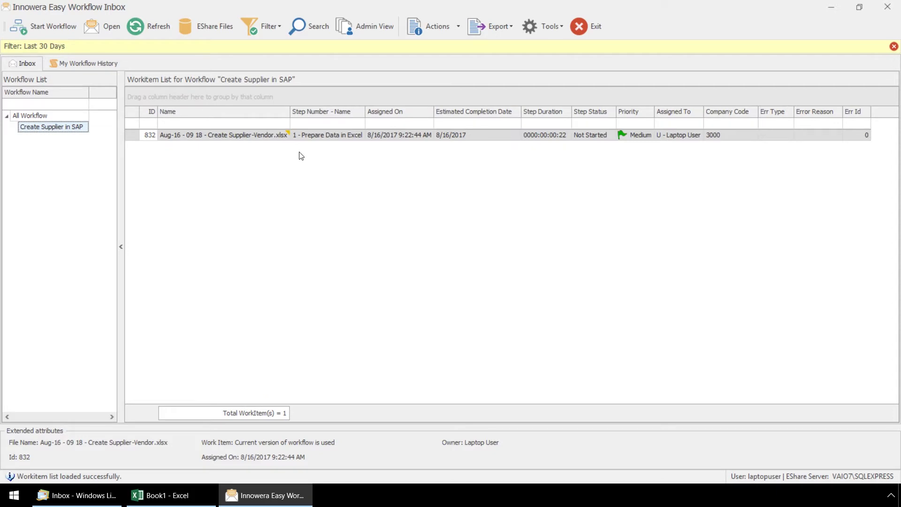
right_click(278, 134)
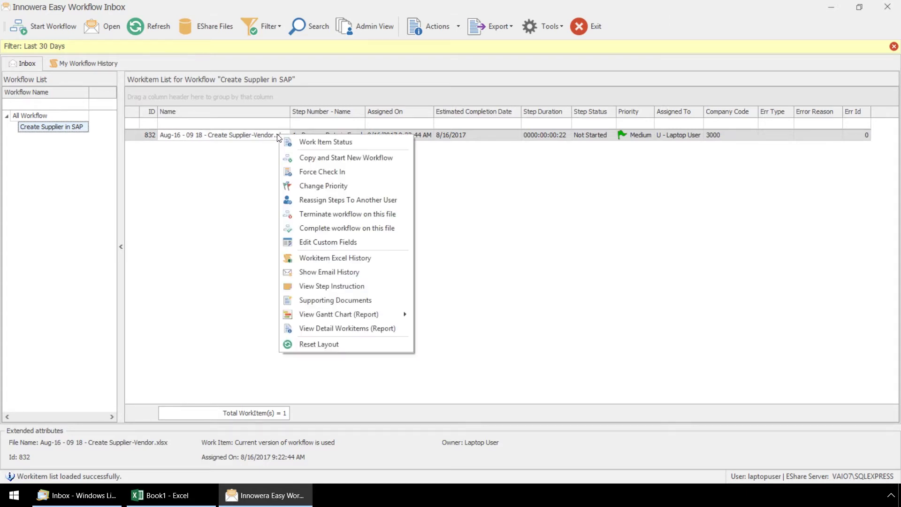
left_click(306, 140)
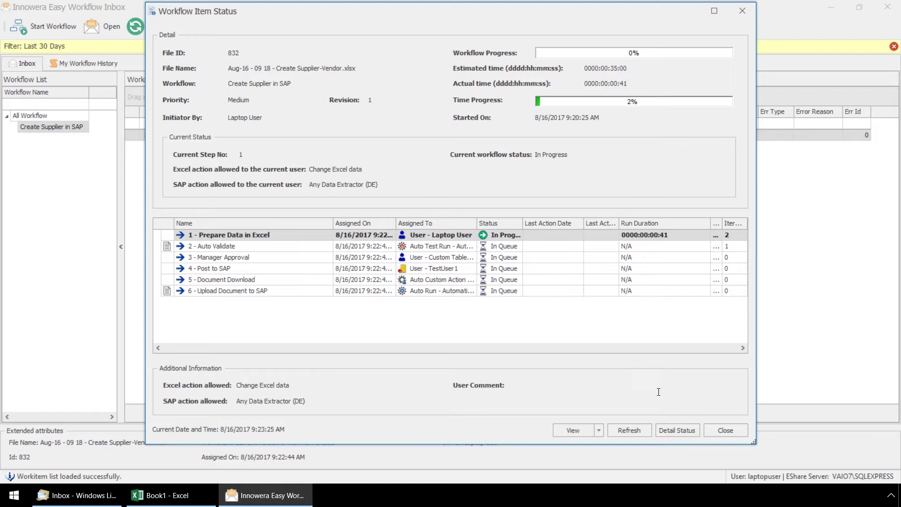
left_click(681, 430)
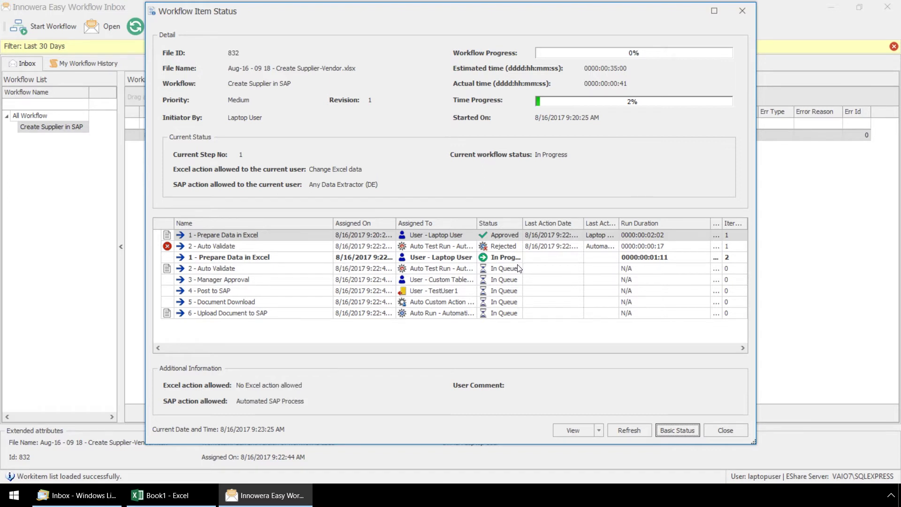
left_click(724, 428)
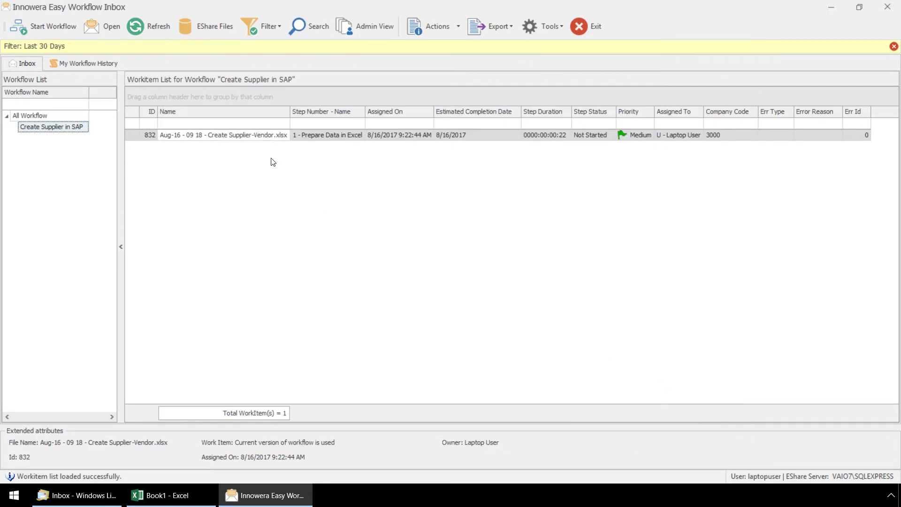
Step: Open workitem 832 and change the vendor account group in E10 to KRED
double_click(271, 137)
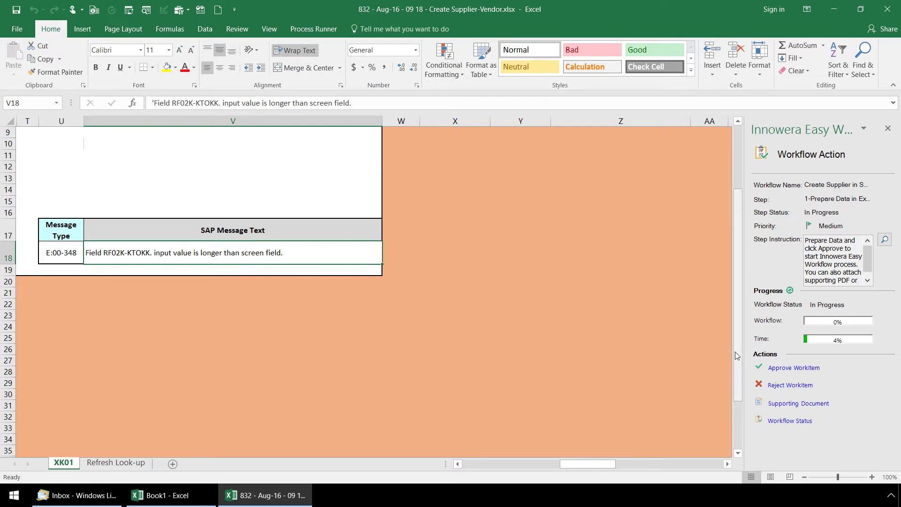
left_click_drag(735, 355, 737, 295)
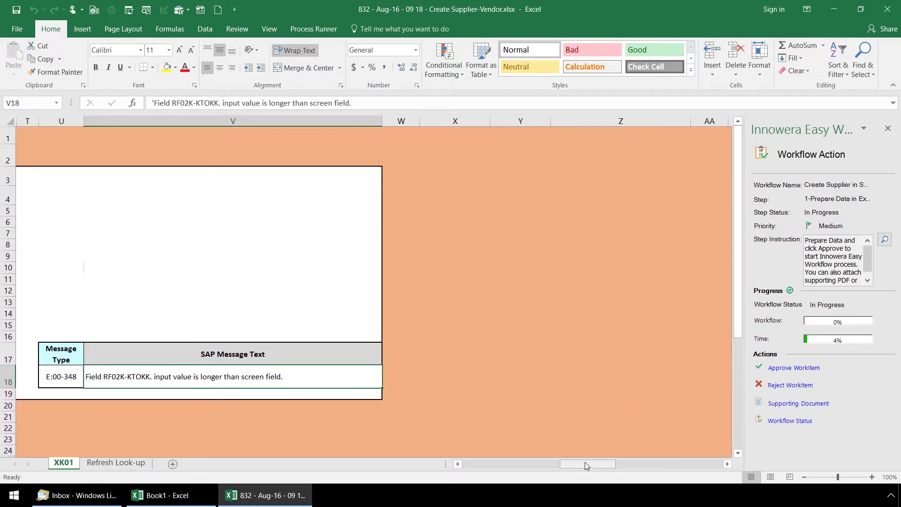
left_click_drag(585, 461, 479, 463)
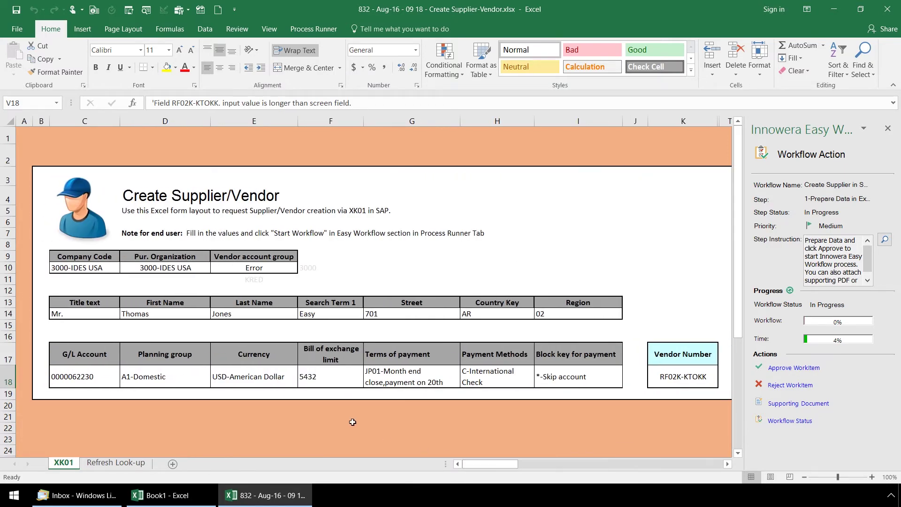
left_click(263, 269)
type("KRED")
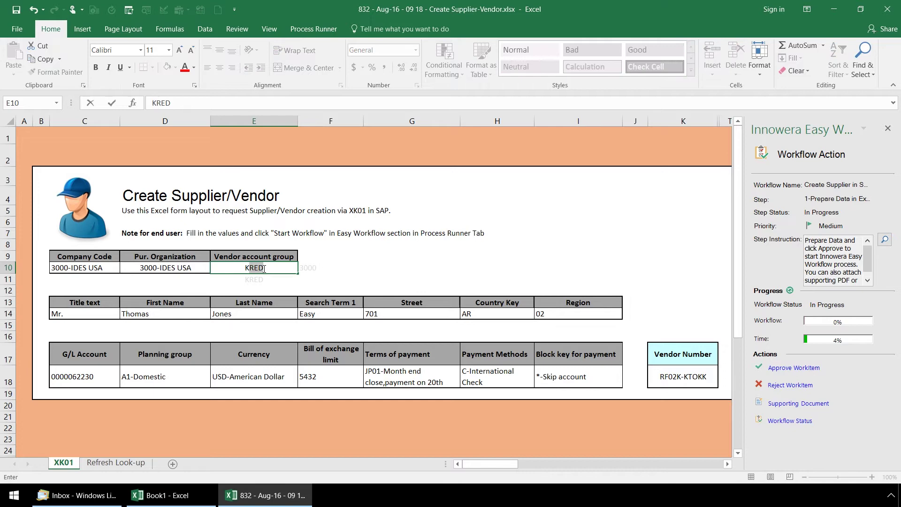
left_click(270, 279)
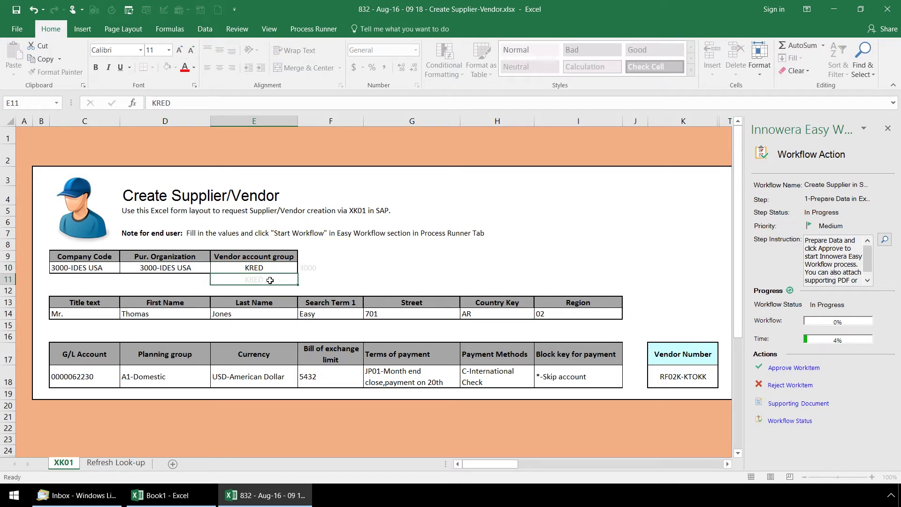
Step: Attach Form-W9-Sample.pdf from the 1_W9s folder as a supporting document and save
left_click(792, 406)
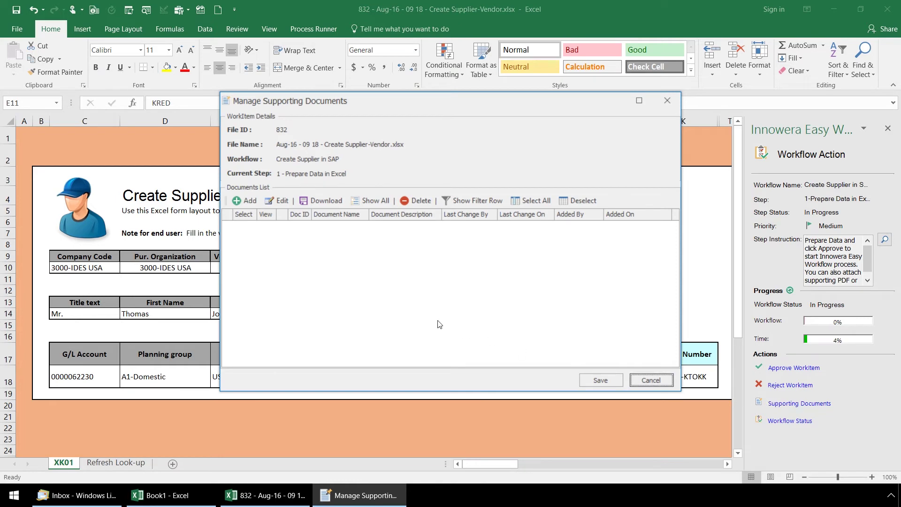
left_click(250, 201)
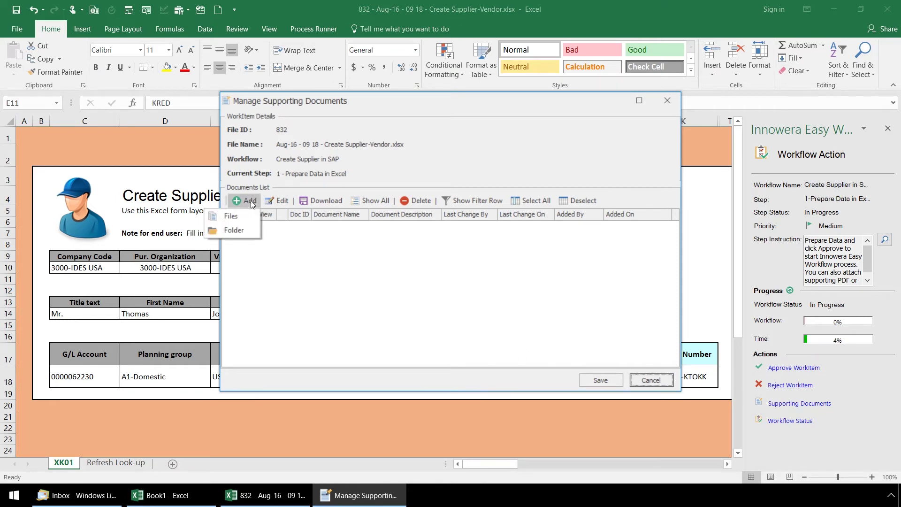
left_click(243, 216)
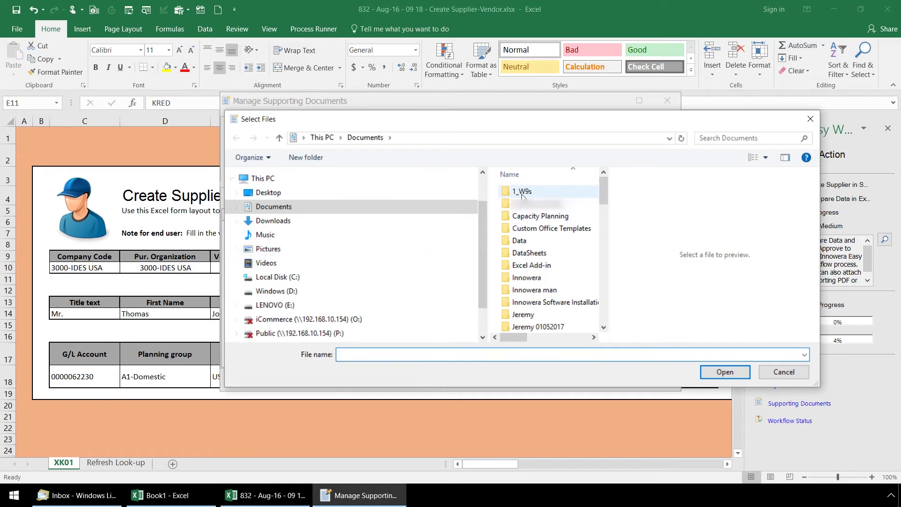
double_click(522, 195)
left_click(523, 197)
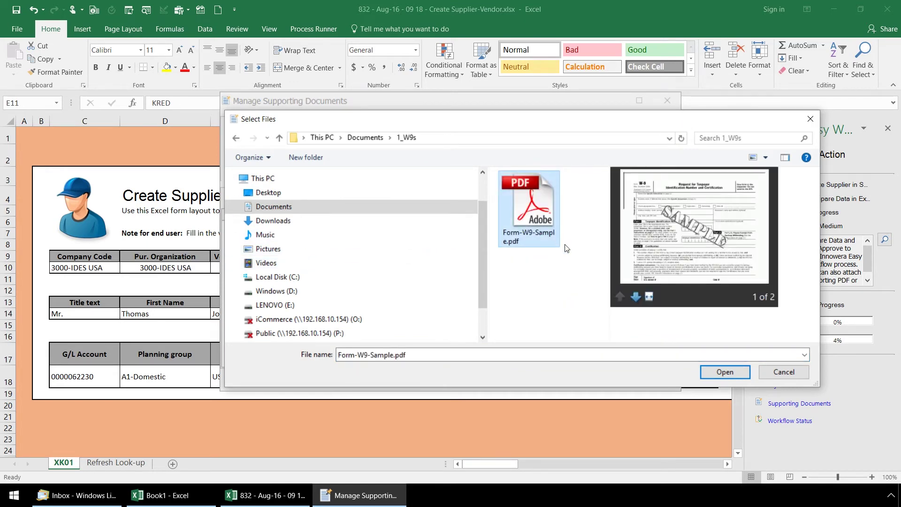
left_click(722, 372)
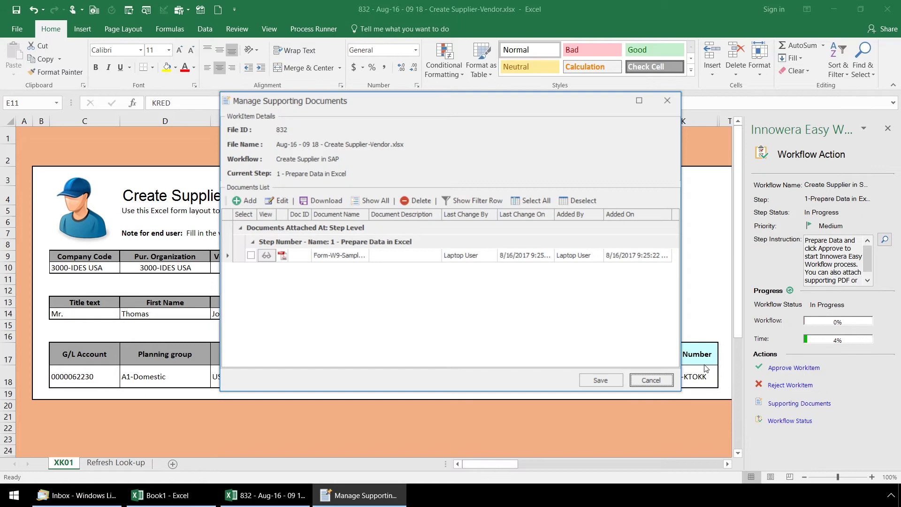
left_click(602, 380)
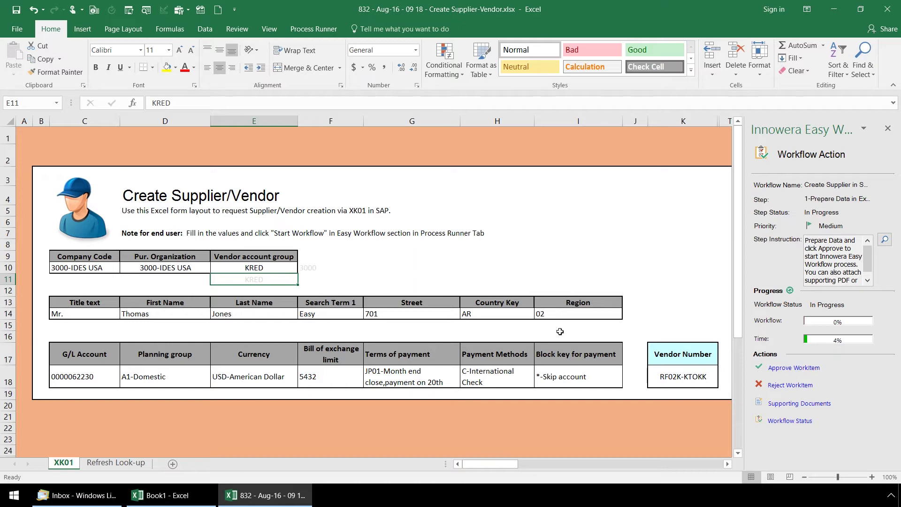
Step: Approve workitem 832's Prepare Data in Excel step from the Workflow Action pane
left_click(782, 368)
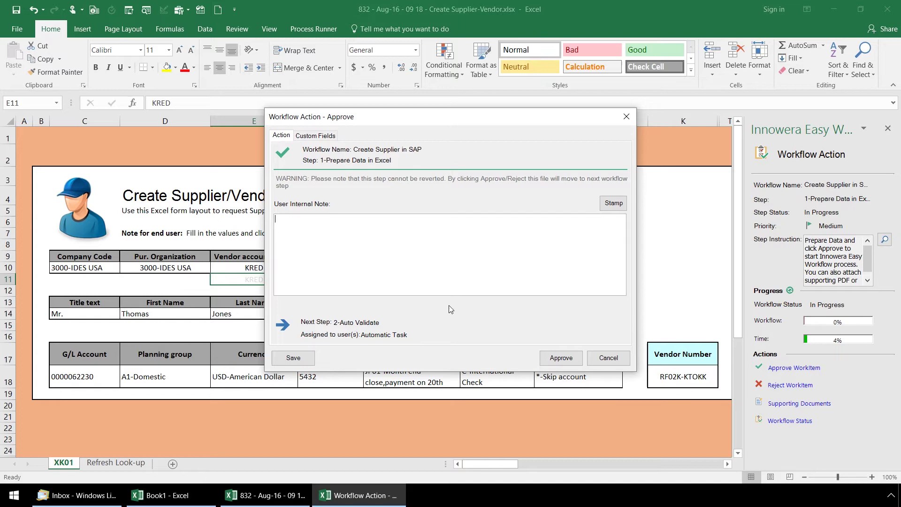
left_click(553, 361)
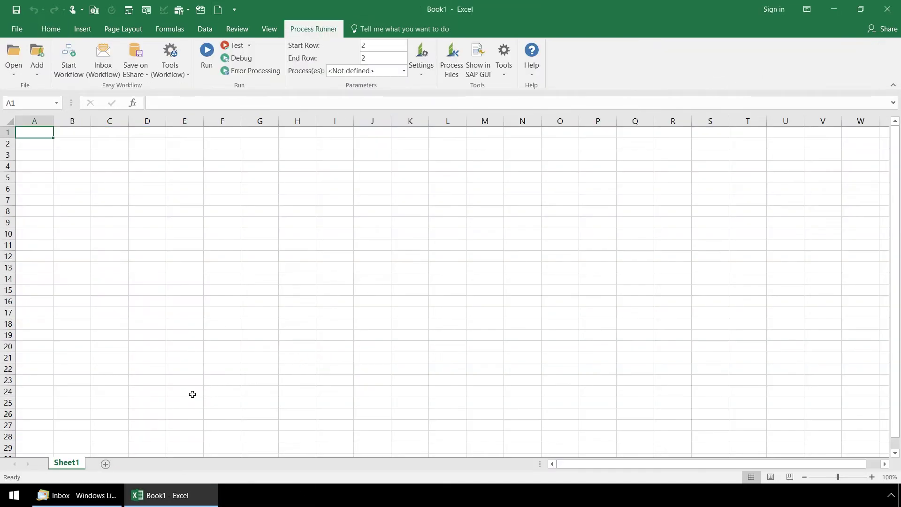
Step: Read the Auto Validate notifications, then open the Step 3-Manager Approval email's workitem attachment
left_click(69, 496)
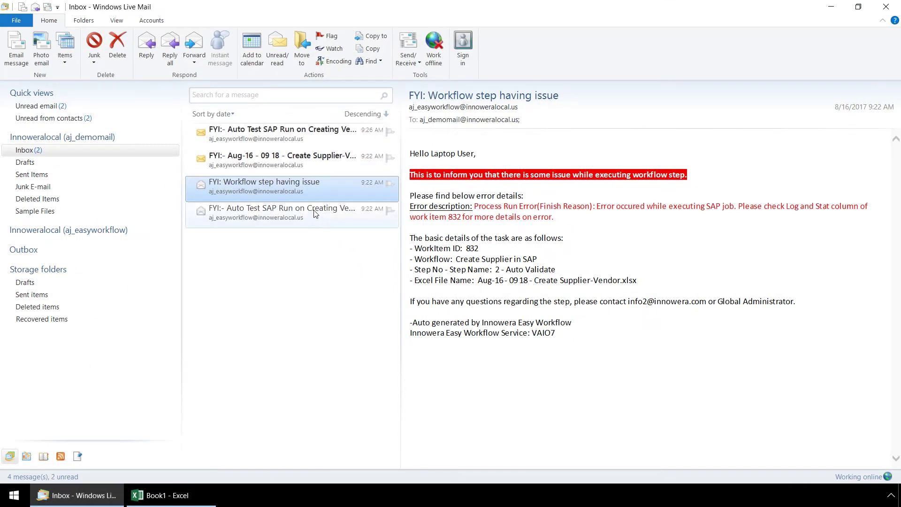
left_click(289, 136)
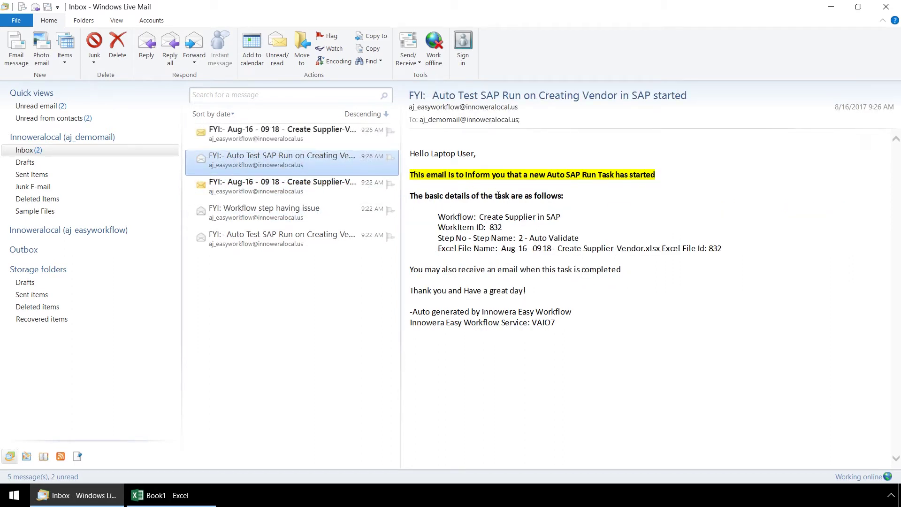
left_click(316, 137)
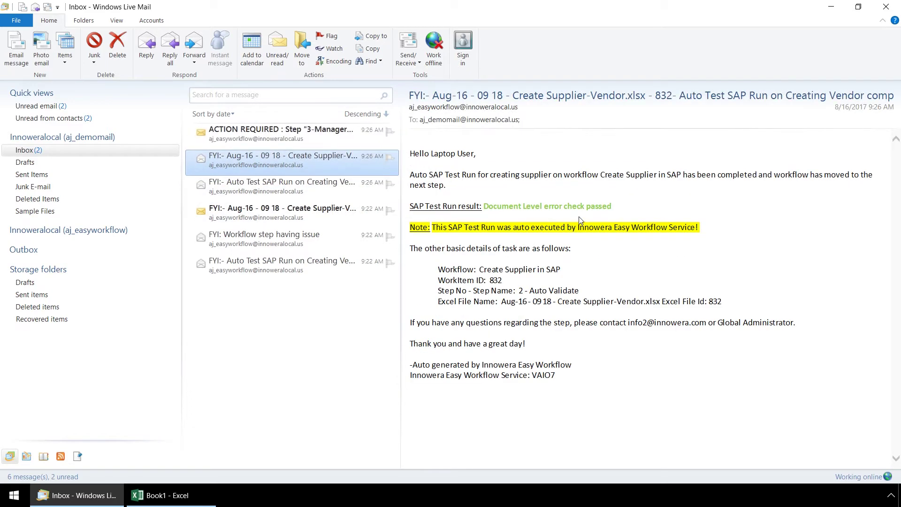
left_click(319, 134)
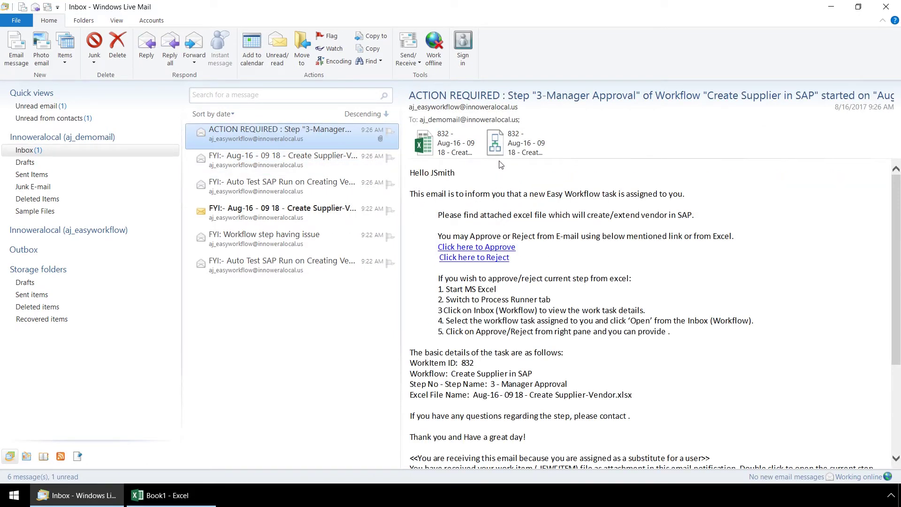
left_click(516, 154)
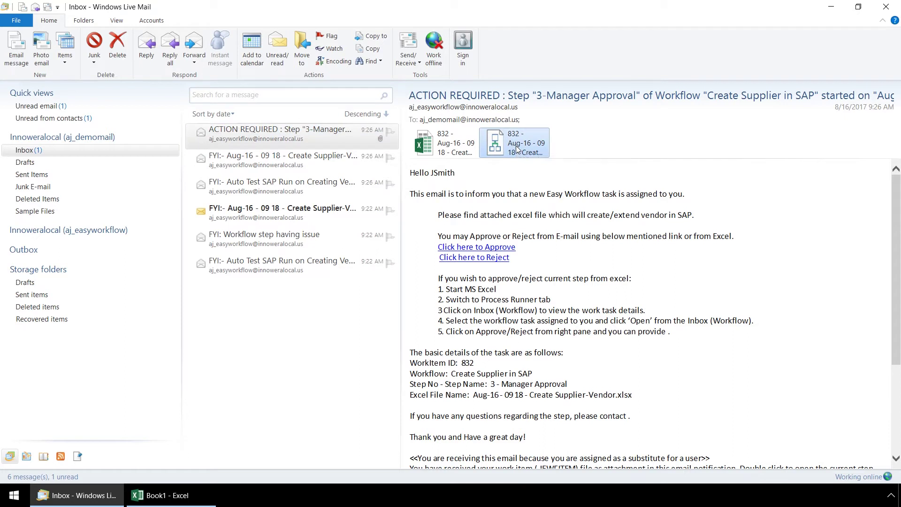
double_click(517, 148)
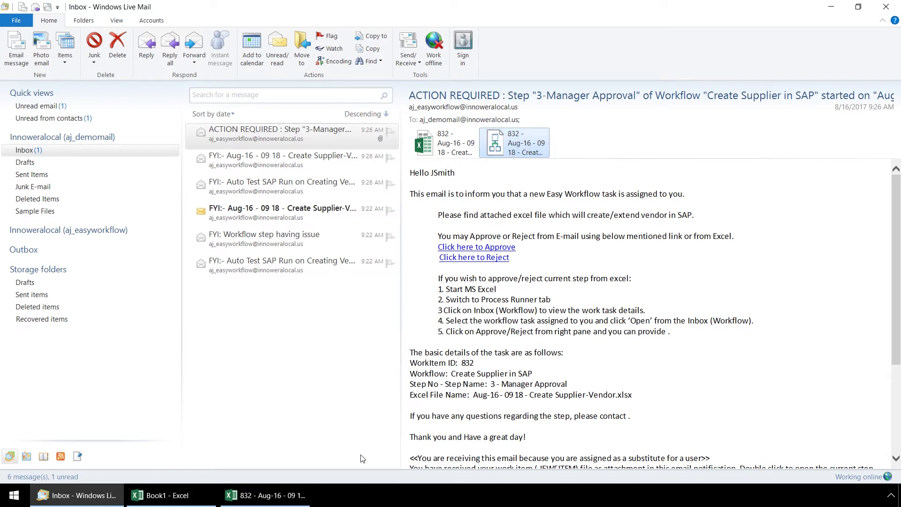
Step: Confirm last name E14 and Search Term 1 F14 are protected, then open the supporting documents list
left_click(295, 496)
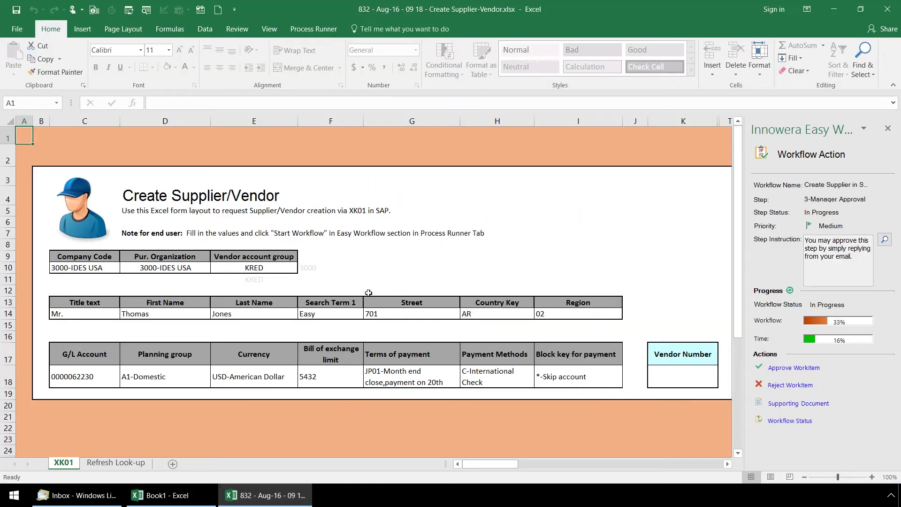
left_click(251, 315)
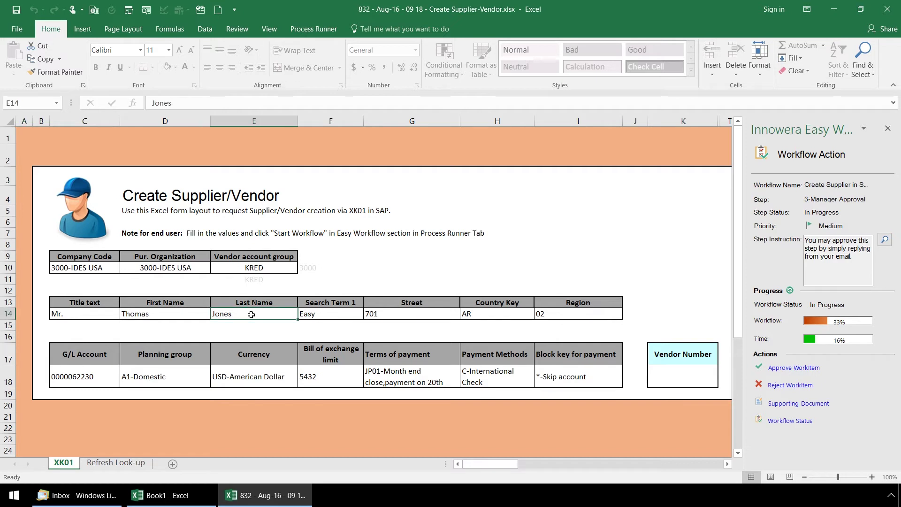
double_click(251, 314)
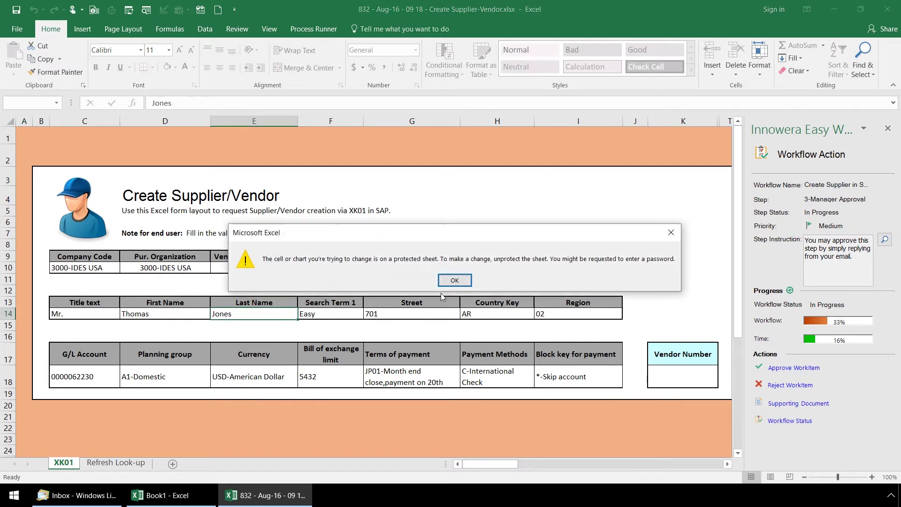
left_click(452, 280)
left_click(322, 317)
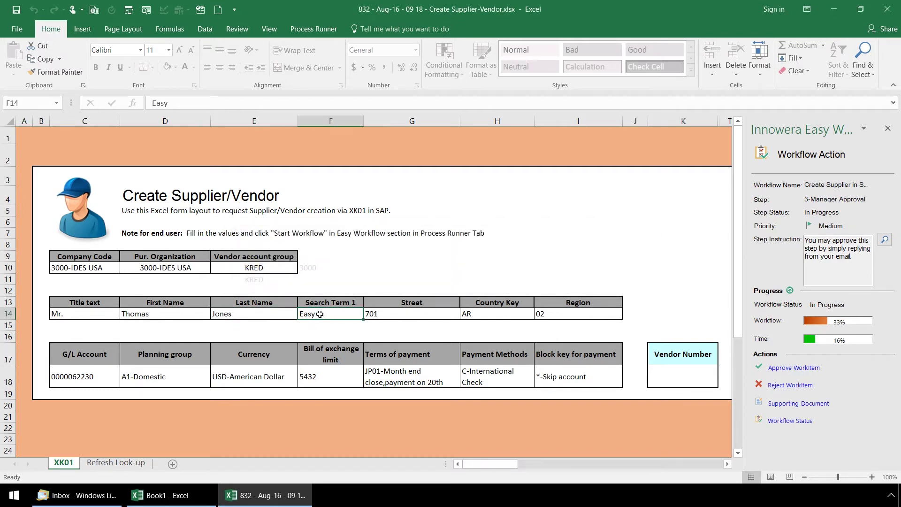
double_click(324, 317)
left_click(455, 279)
left_click(793, 404)
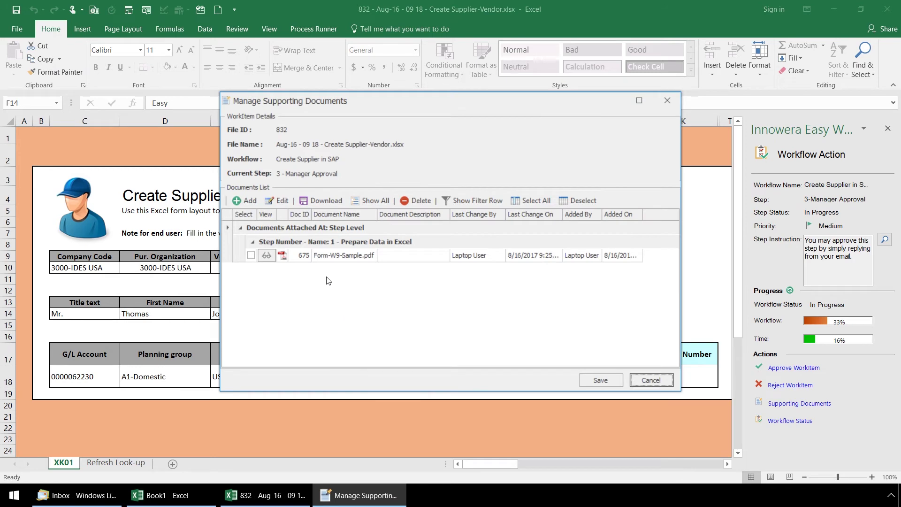
Step: View Form-W9-Sample.pdf in Acrobat, close it, and cancel the supporting documents list
left_click(265, 254)
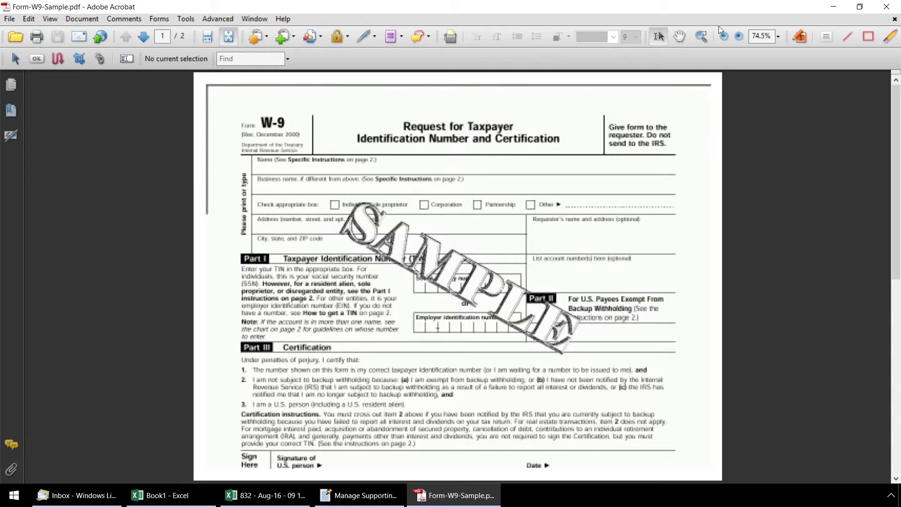
left_click(894, 6)
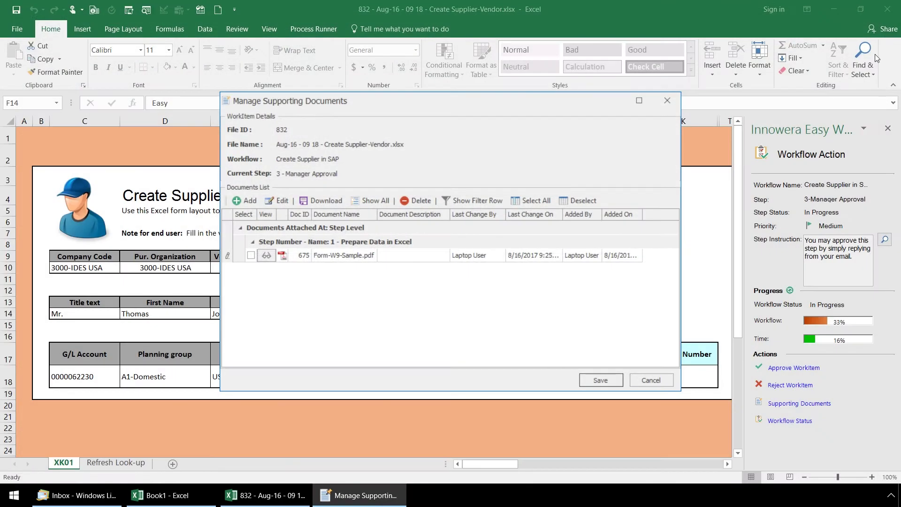
left_click(646, 379)
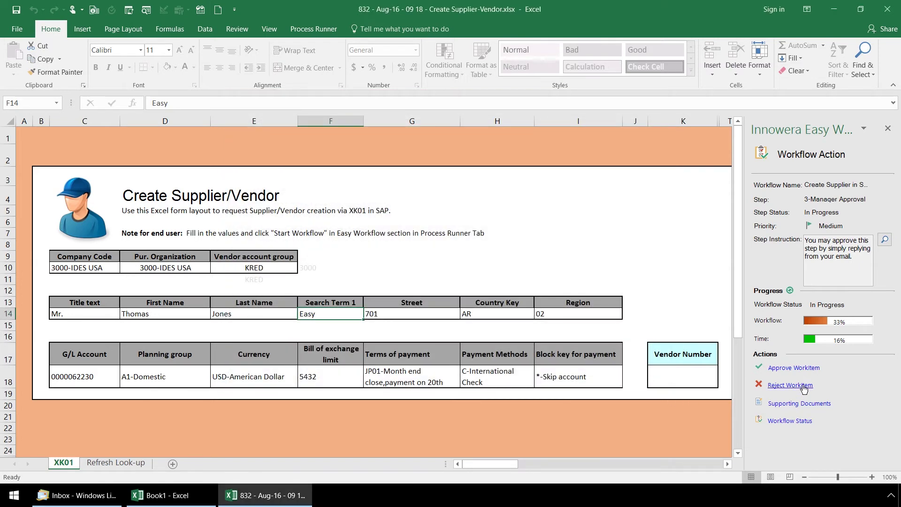
Step: Open the Manager Approval approve dialog, then close it without approving
left_click(794, 368)
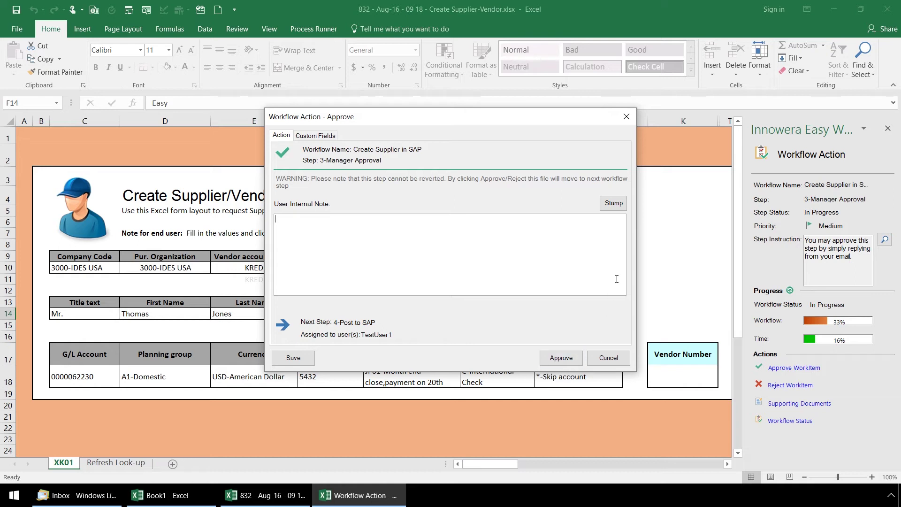
left_click(624, 113)
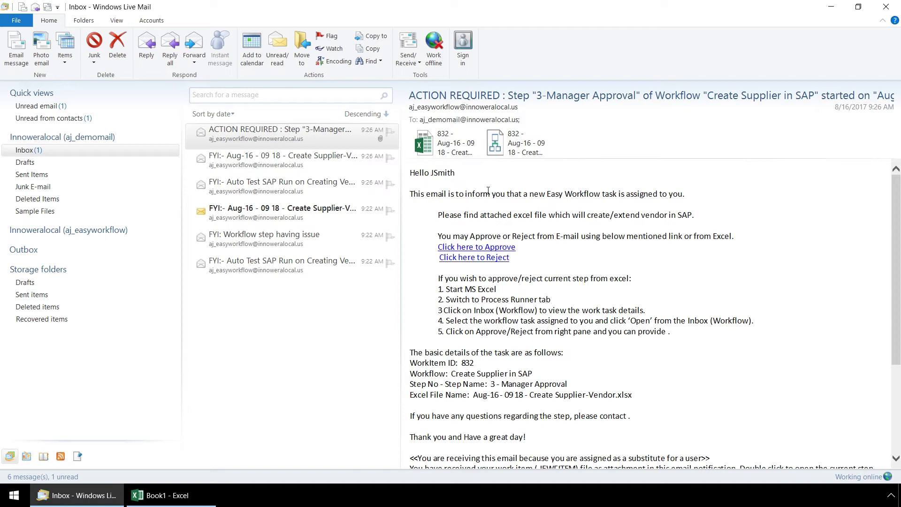
Step: Send an 'Approve' reply to the Manager Approval email with the comment 'Data is good.'
left_click(484, 251)
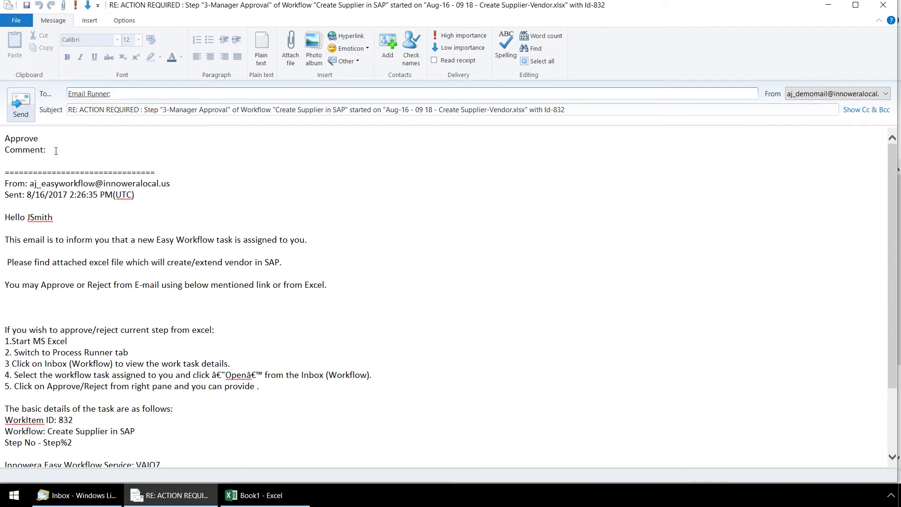
left_click(56, 150)
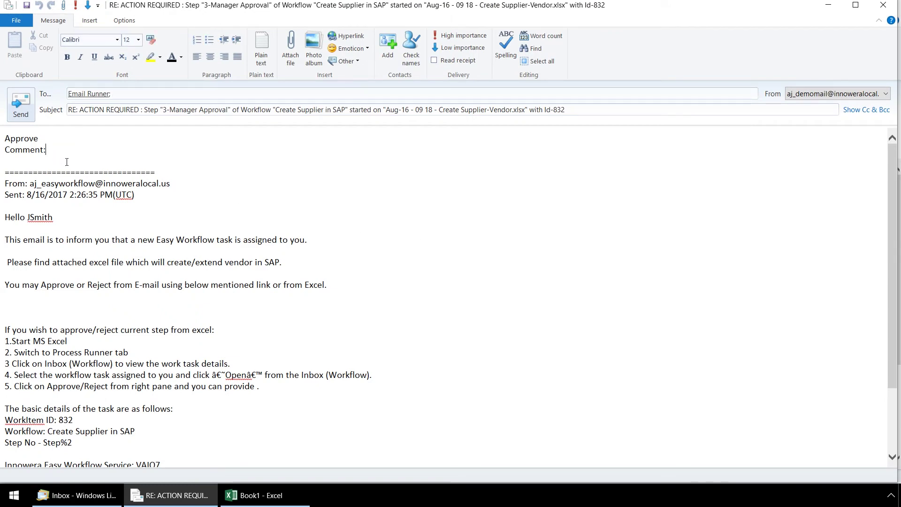
type("Data is good.")
left_click(23, 105)
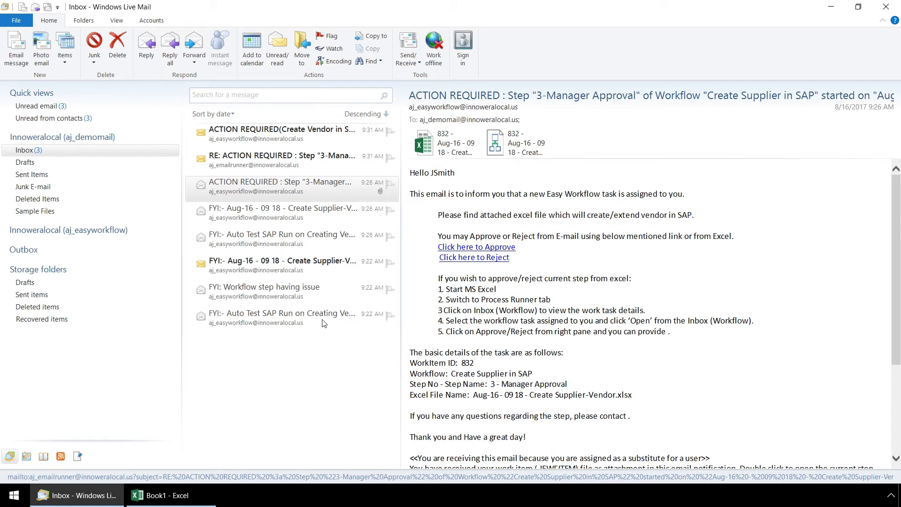
Step: Open the .iewfitem attachment from the Create Vendor in SAP email and view workitem 832's status in Excel
left_click(302, 168)
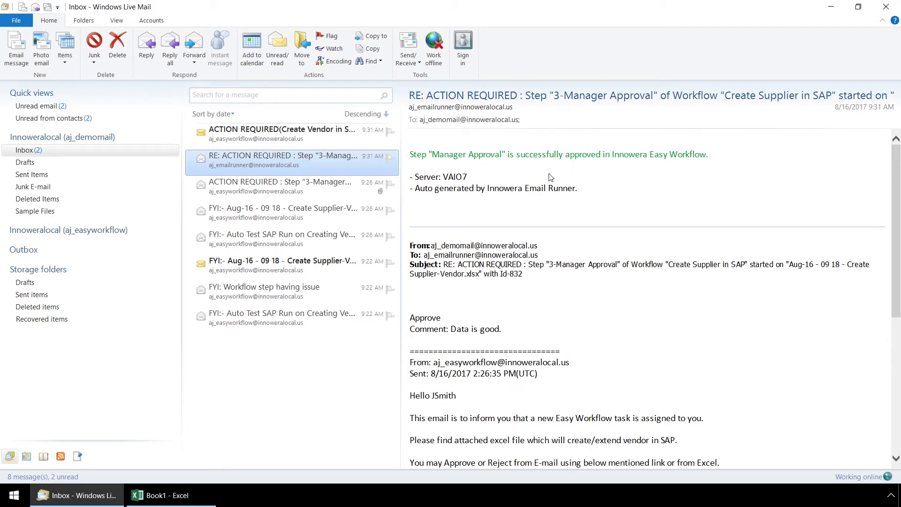
left_click(302, 135)
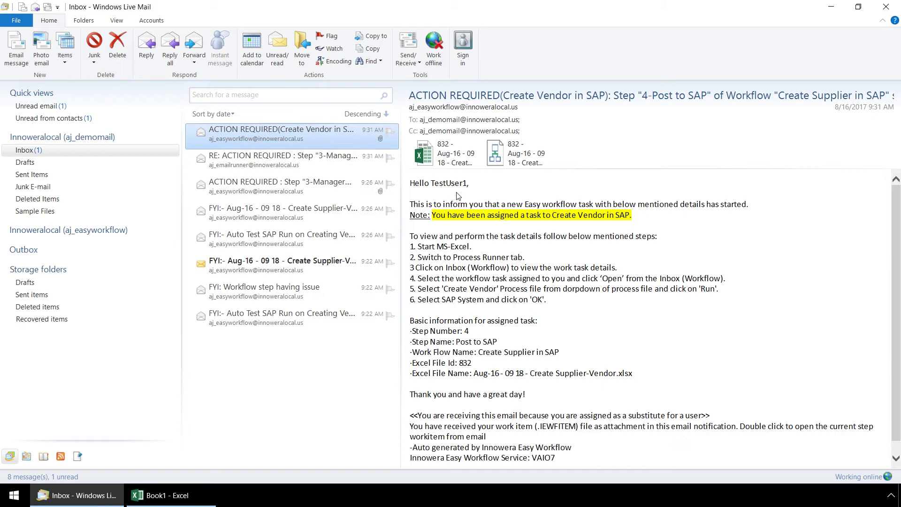
left_click(519, 160)
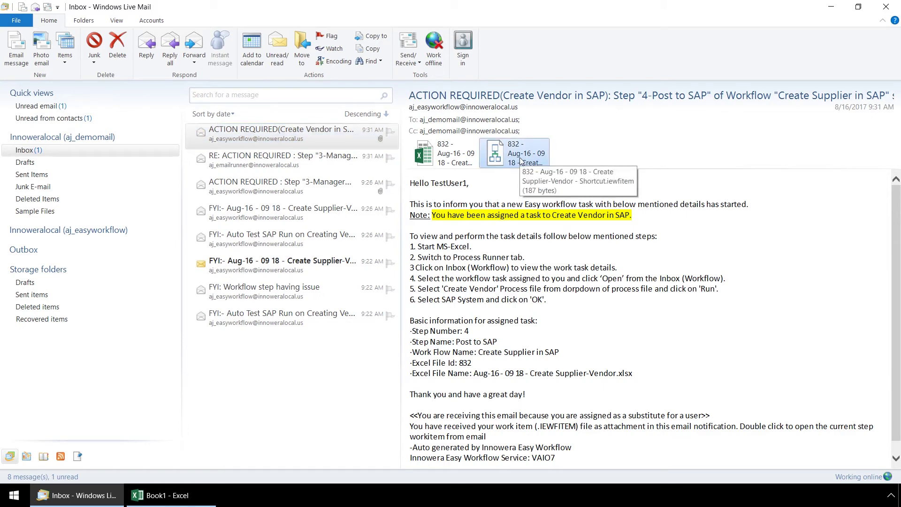
double_click(520, 160)
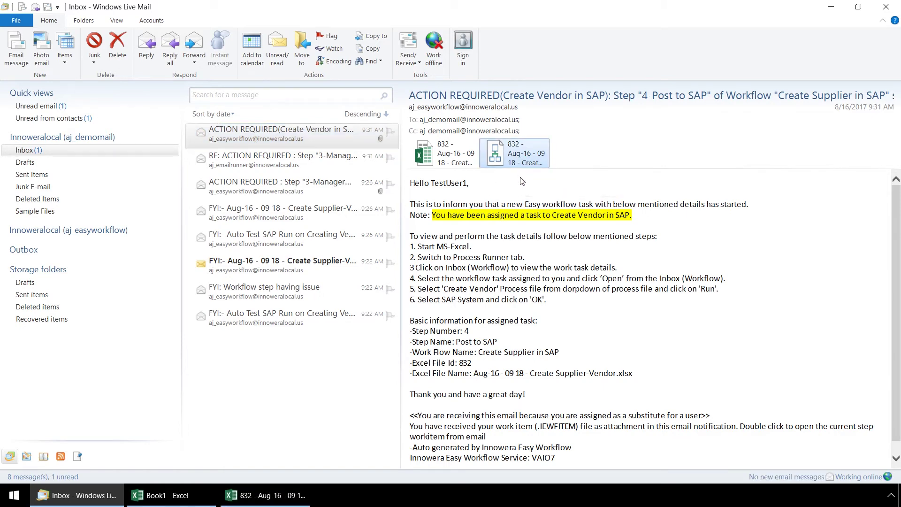
left_click(279, 501)
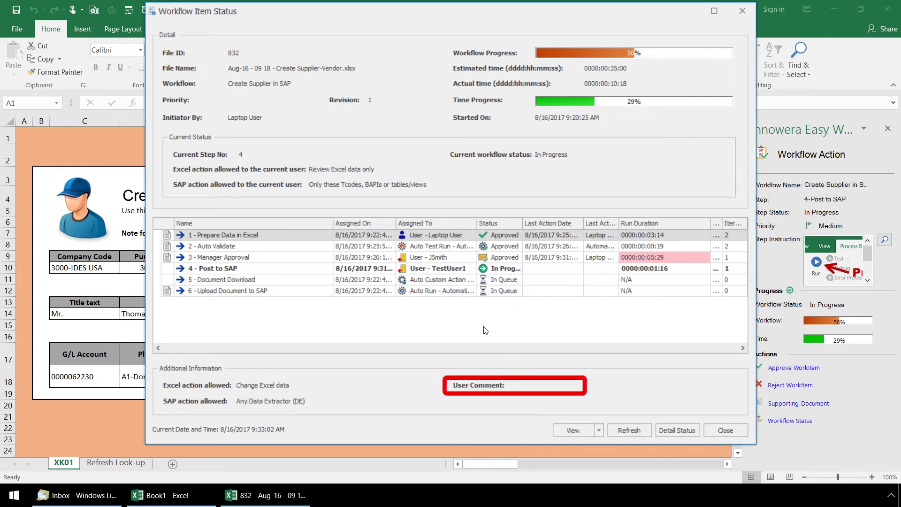
Step: Close the Workflow Item Status and confirm the Street cell G14 is protected
mouse_move(449, 259)
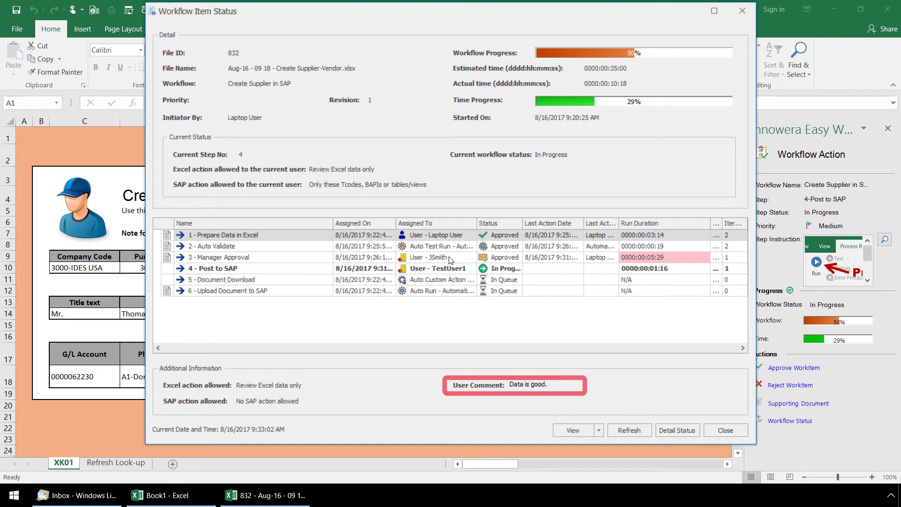
left_click(725, 429)
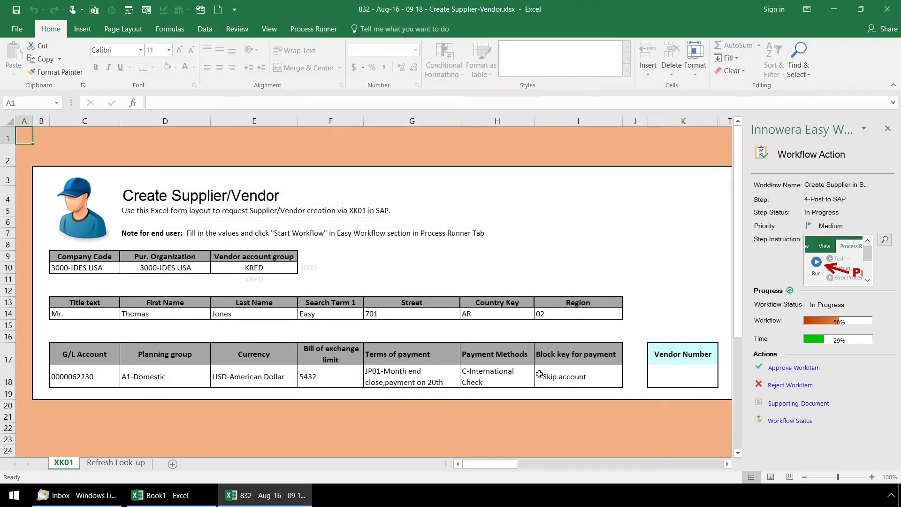
double_click(425, 315)
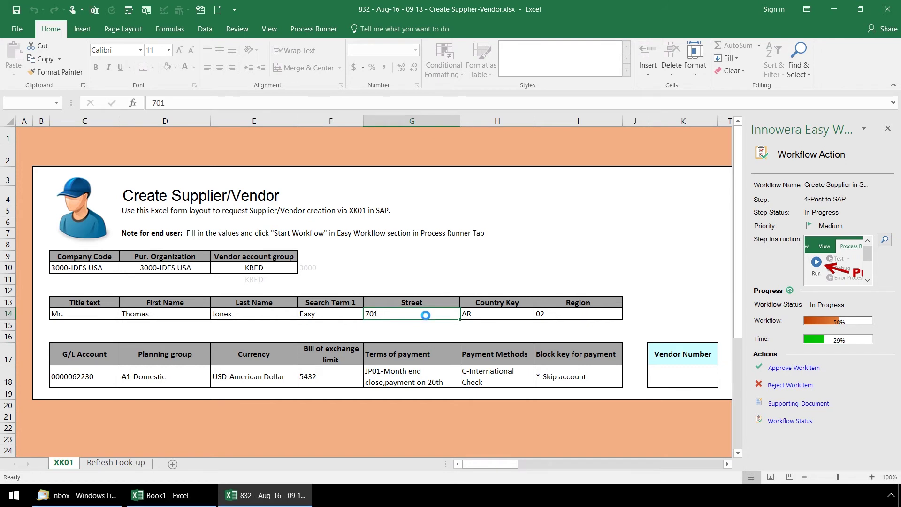
left_click(455, 281)
Step: Read and close the Post to SAP step instruction from the Process Runner tab
left_click(319, 32)
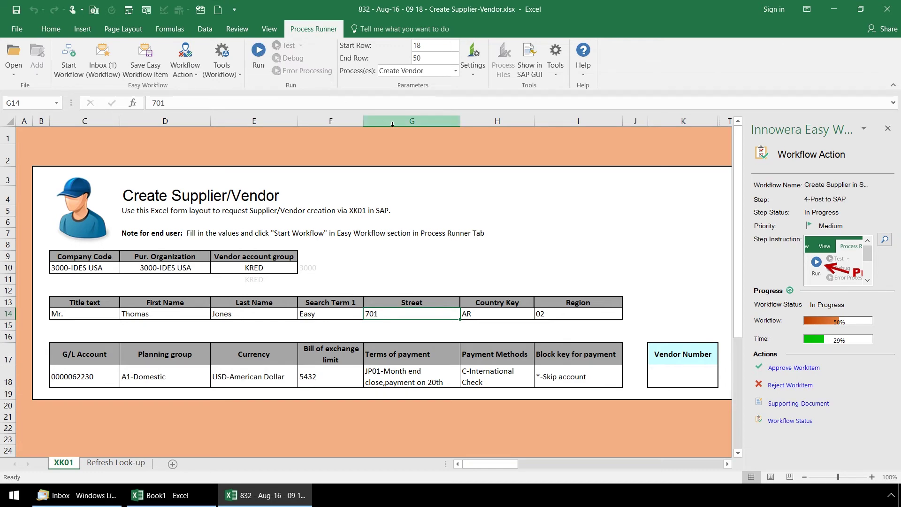
left_click(884, 242)
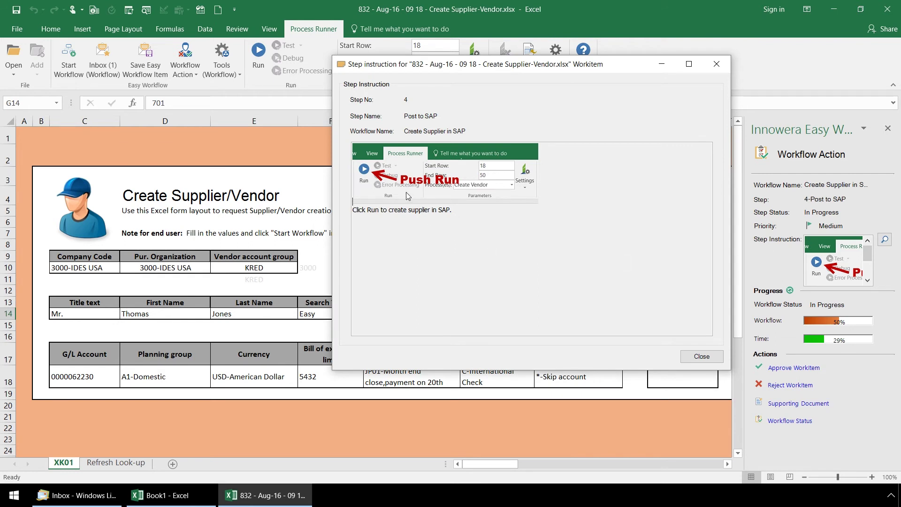
left_click(686, 358)
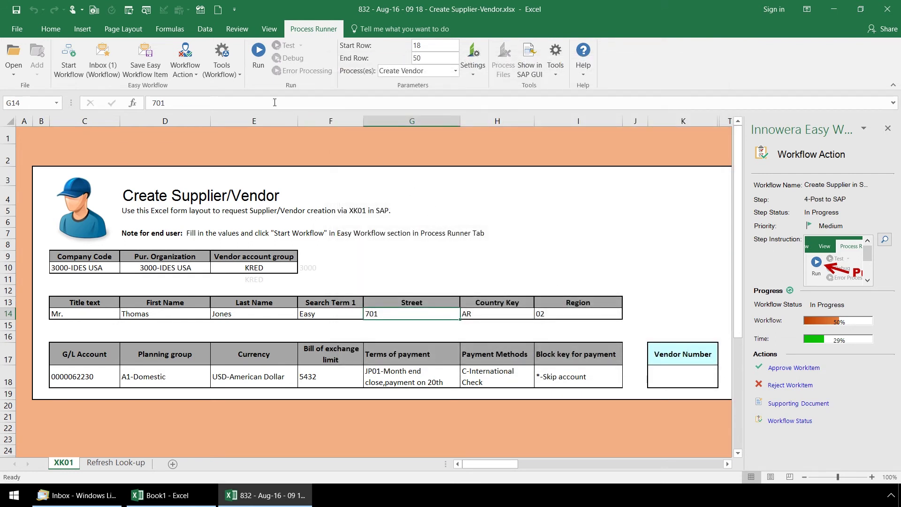
Step: Run Create Vendor against SAP system LG_47, logging on with the account password
left_click(259, 53)
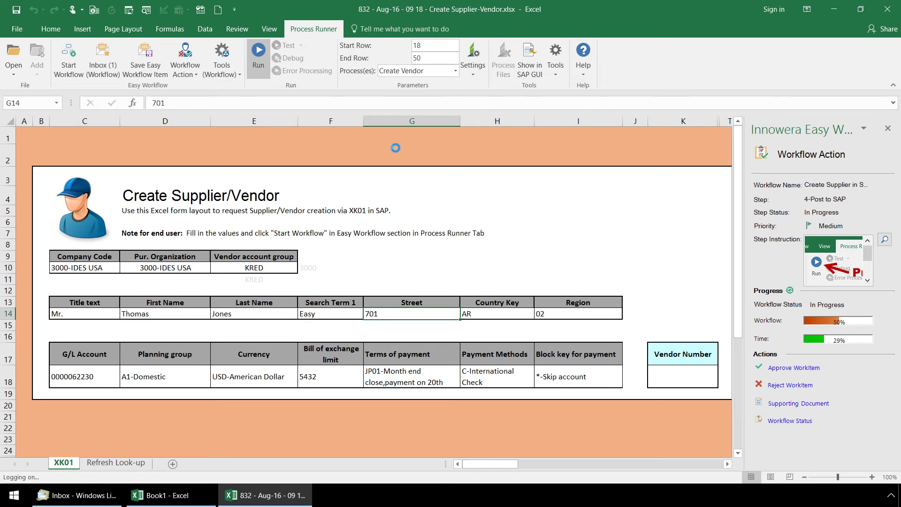
left_click(674, 268)
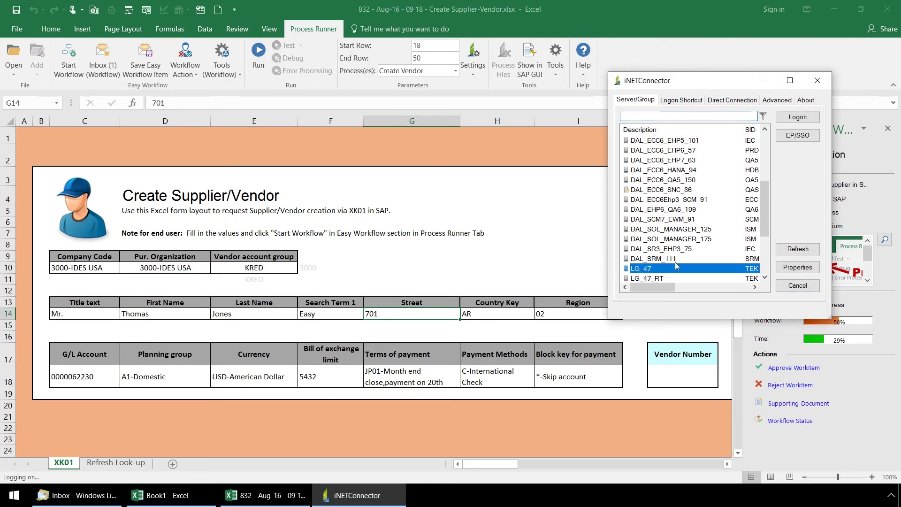
left_click(782, 116)
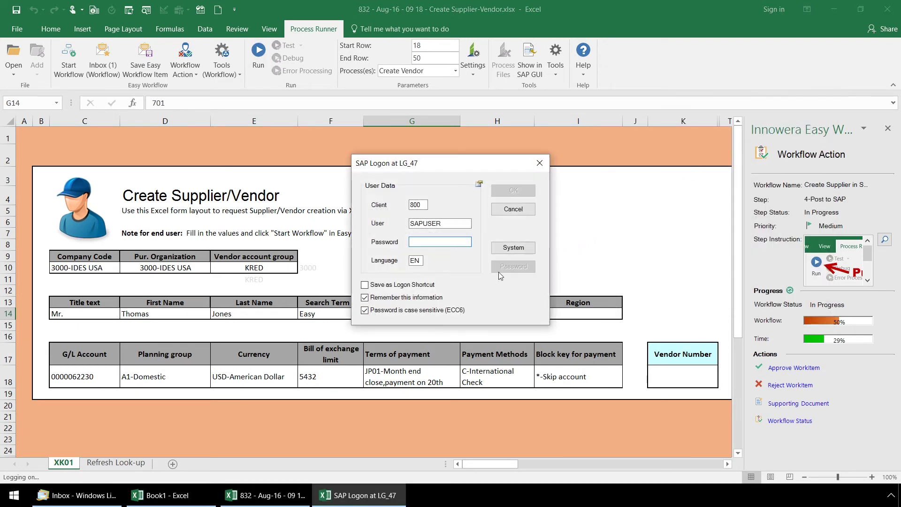
type("****")
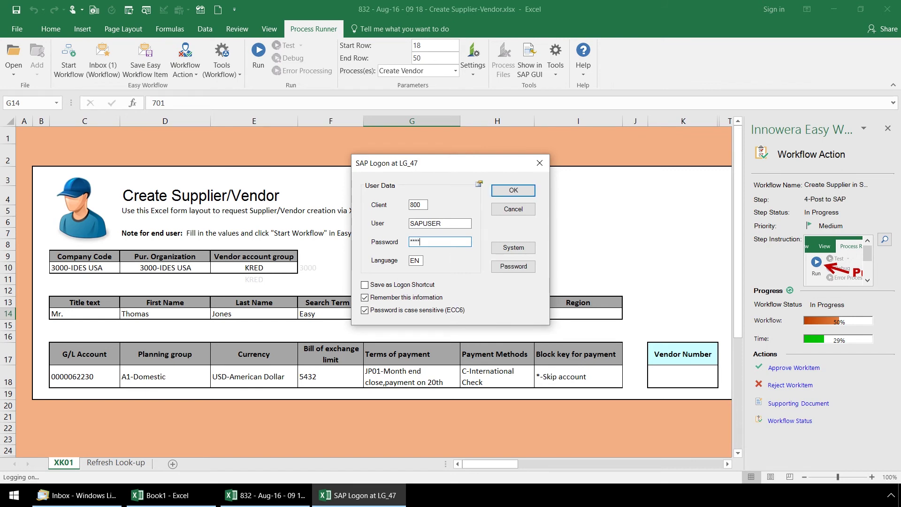
left_click(514, 190)
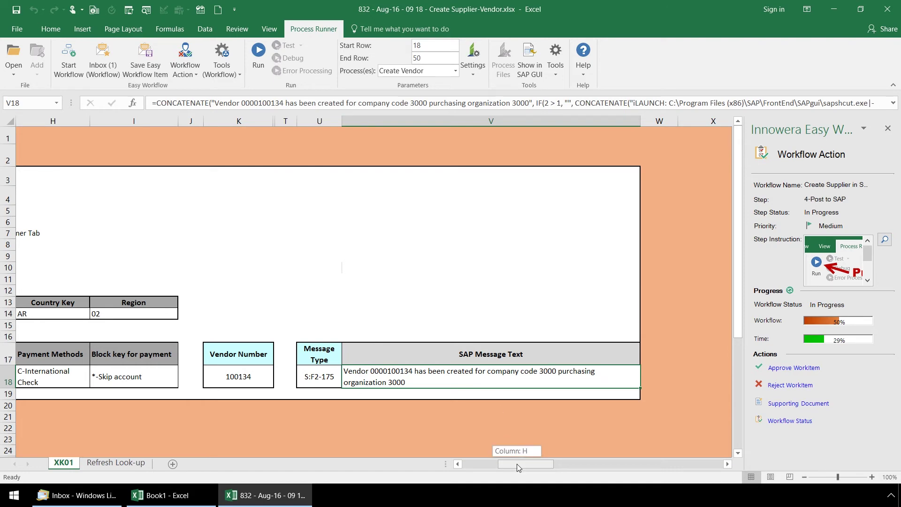
Step: Scroll the sheet to read the SAP success message for vendor 100134
left_click_drag(517, 464, 471, 464)
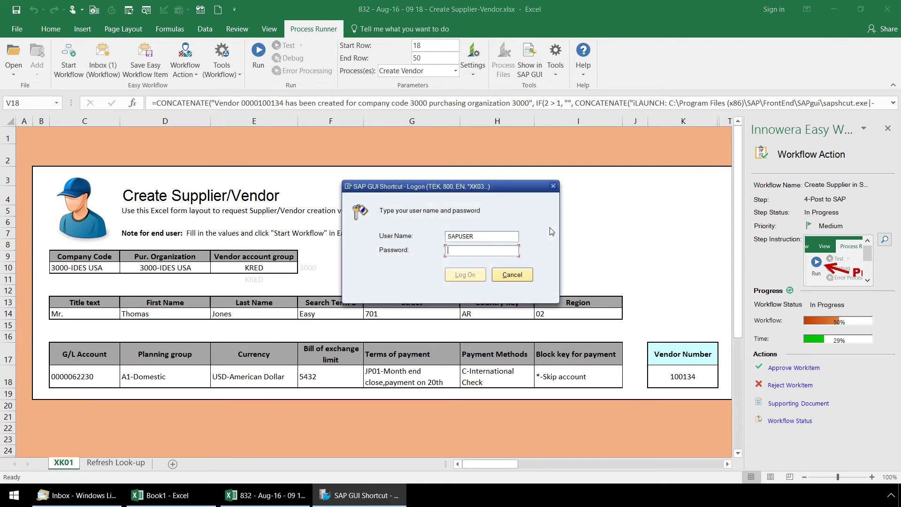
Step: Log on to SAP, review vendor 100134's address in XK03, then exit and minimize SAP
type("p")
left_click(462, 273)
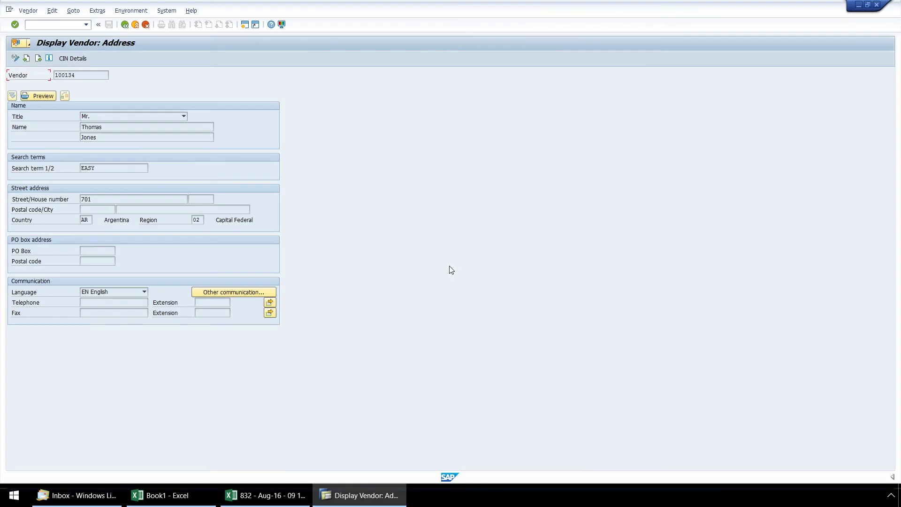
left_click(867, 5)
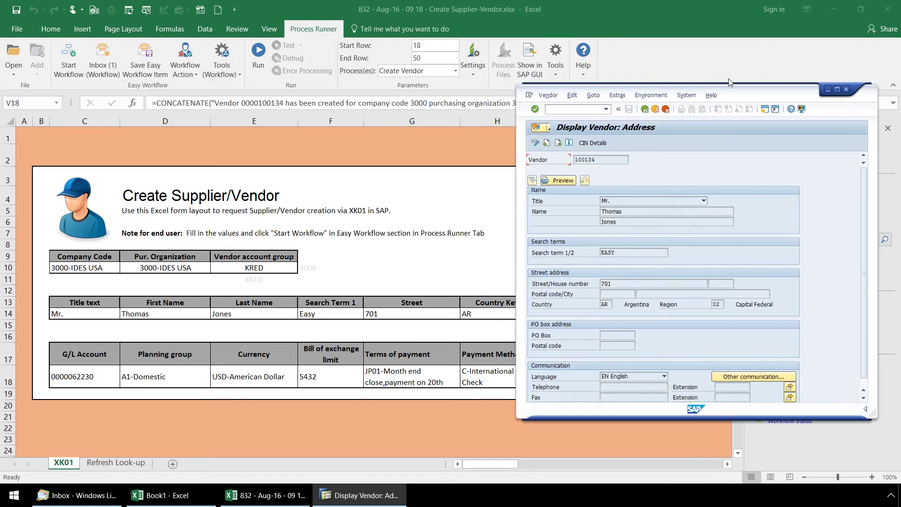
left_click_drag(729, 92, 662, 72)
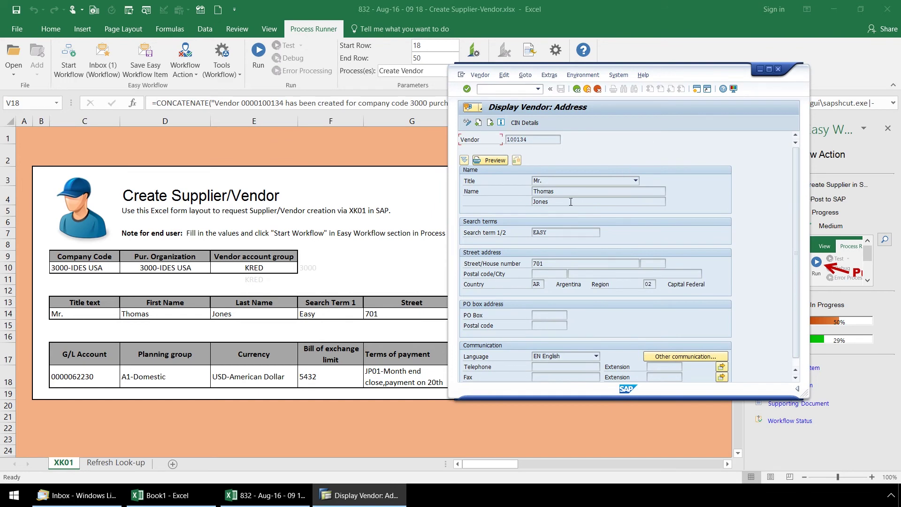
left_click(587, 89)
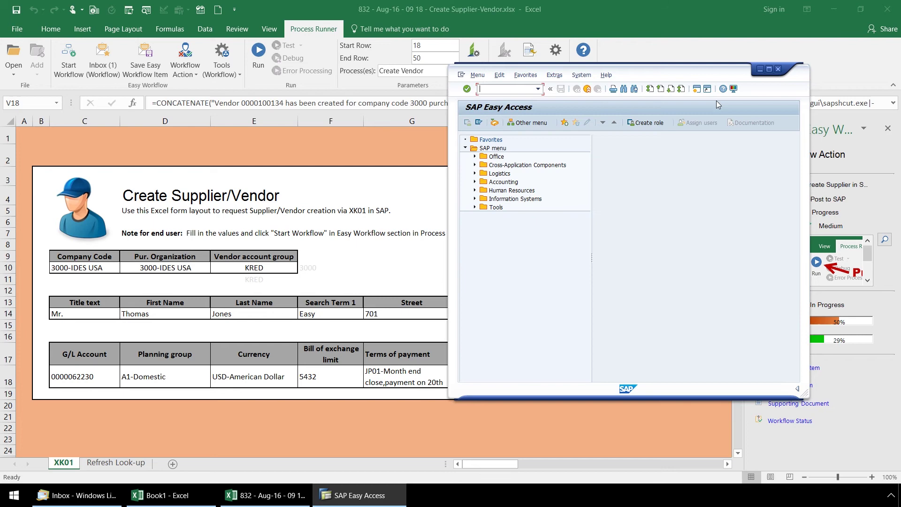
left_click(760, 69)
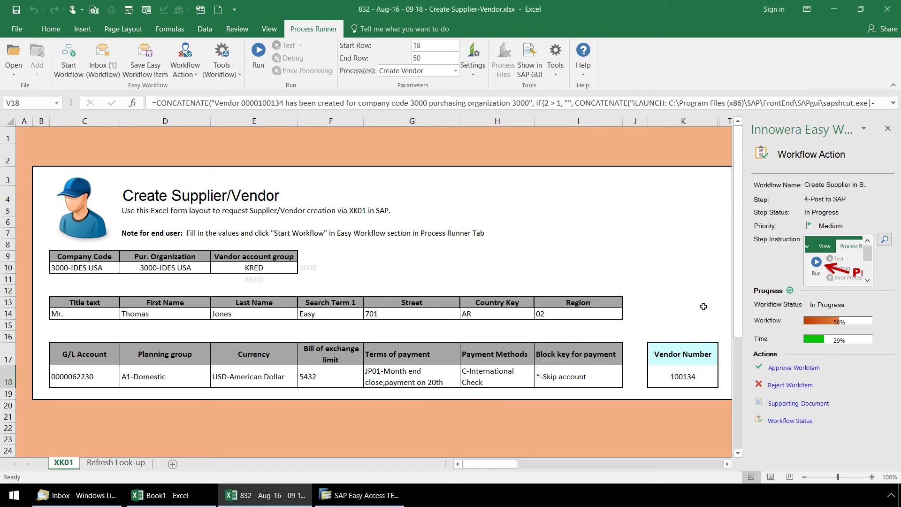
Step: Approve the Post to SAP step to pass it to Document Download, then close the workbook
left_click(790, 368)
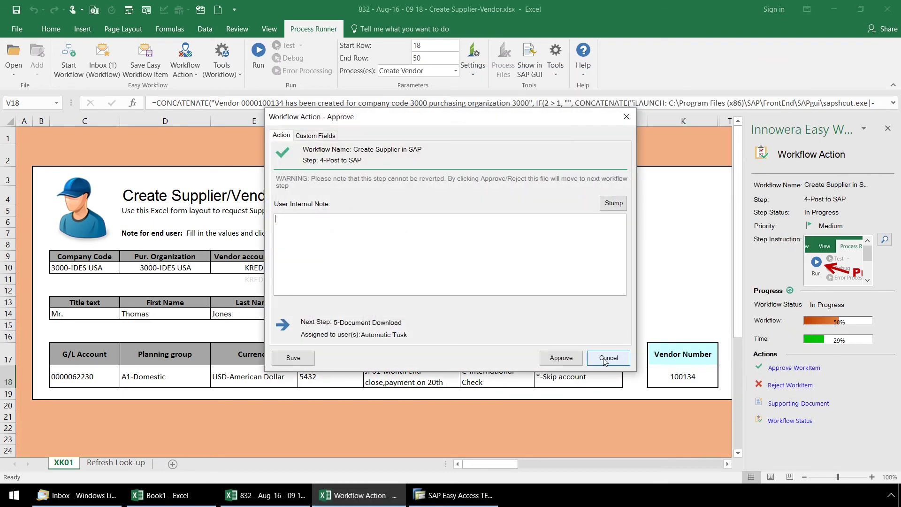
left_click(561, 358)
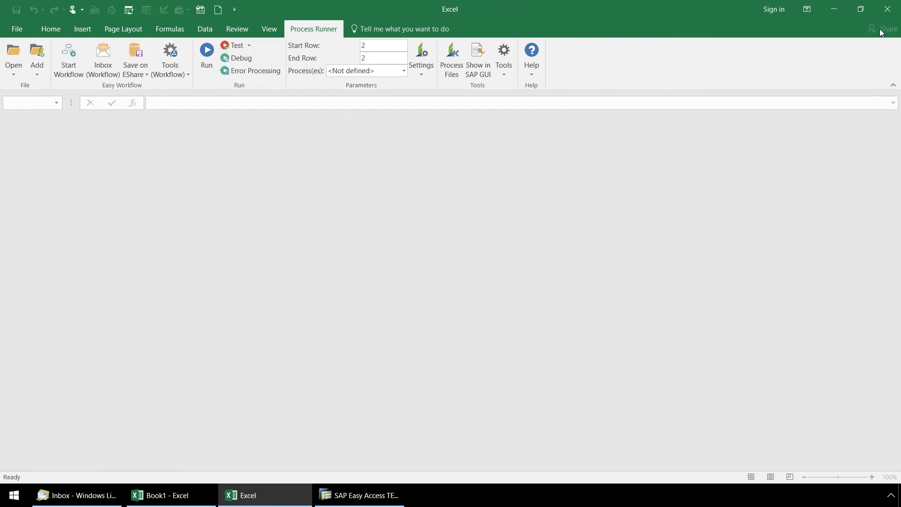
left_click(888, 10)
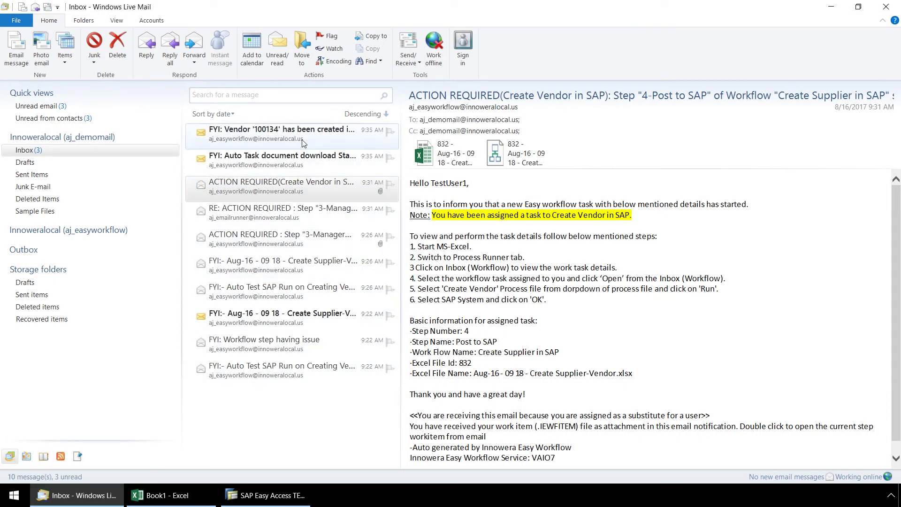
Step: Read the workflow 832 notices: document download, vendor 100134 created, download completed, attachment started
left_click(294, 166)
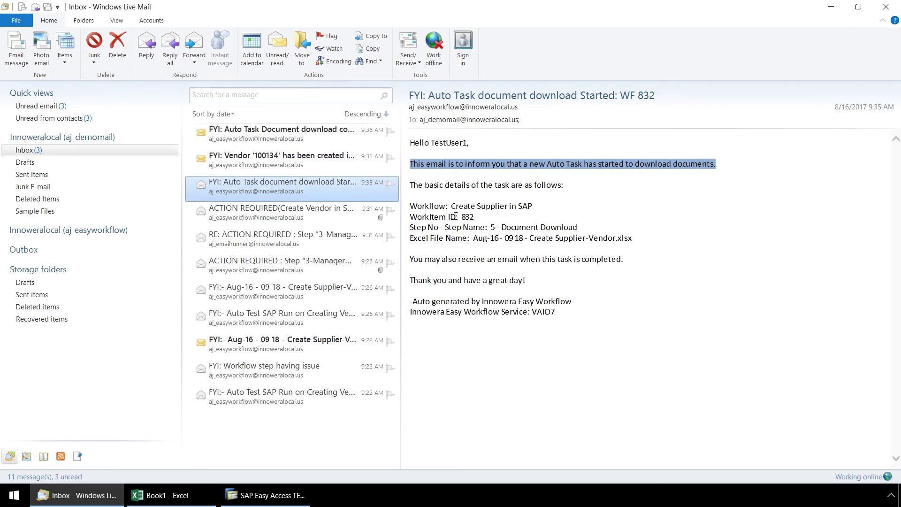
left_click(281, 160)
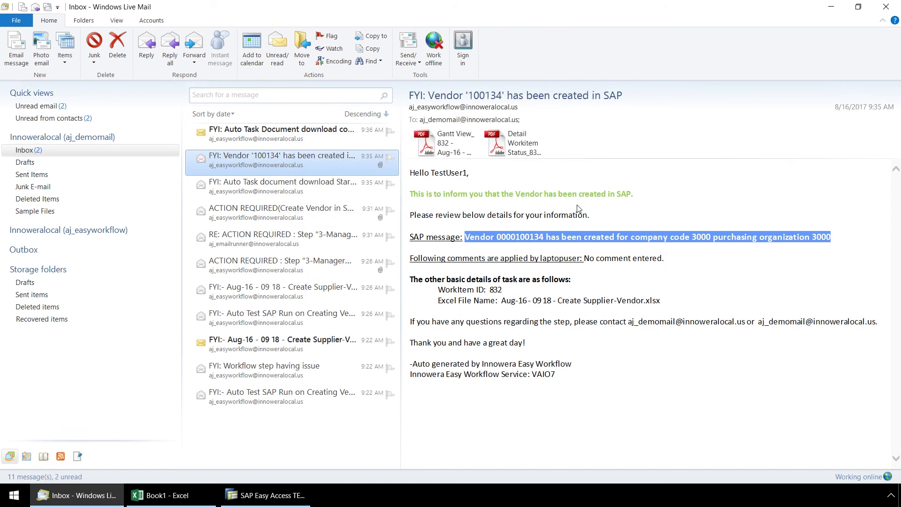
left_click(305, 139)
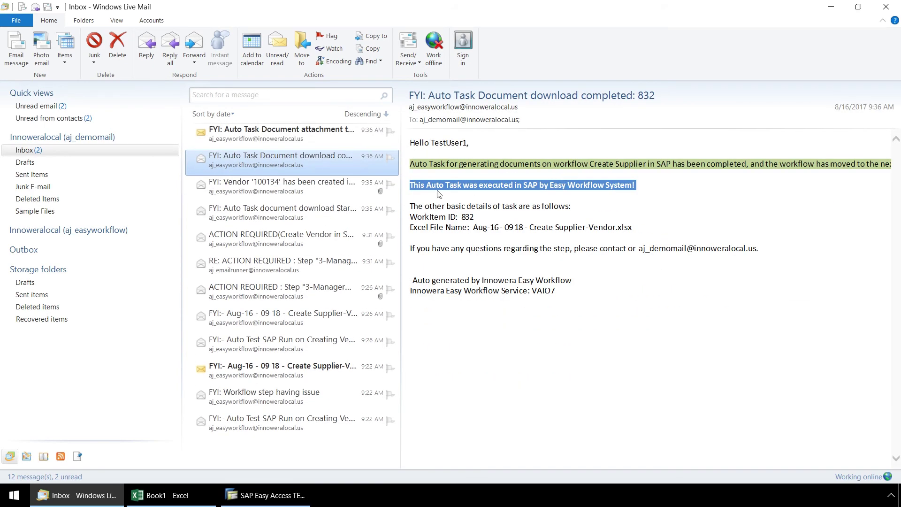
left_click(300, 140)
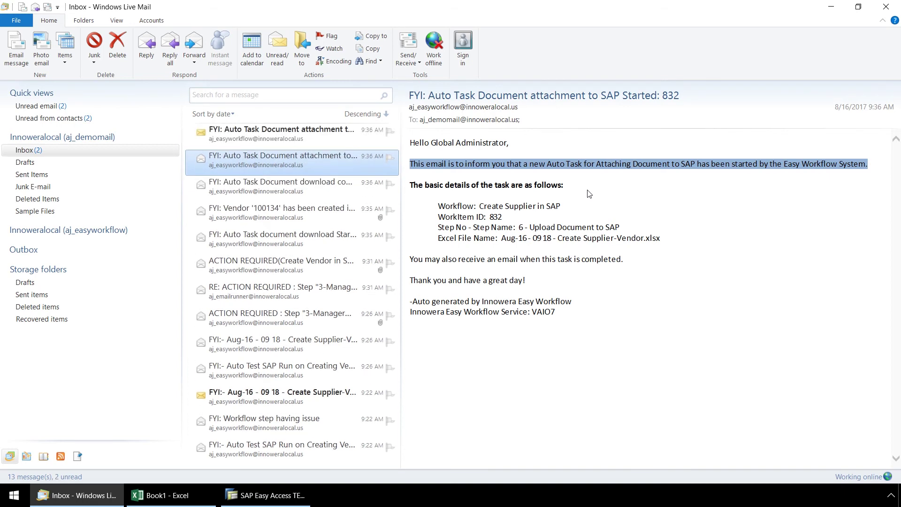
Step: Open the Excel work item attached to the 'attachment to SAP completed: 832' email
left_click(289, 142)
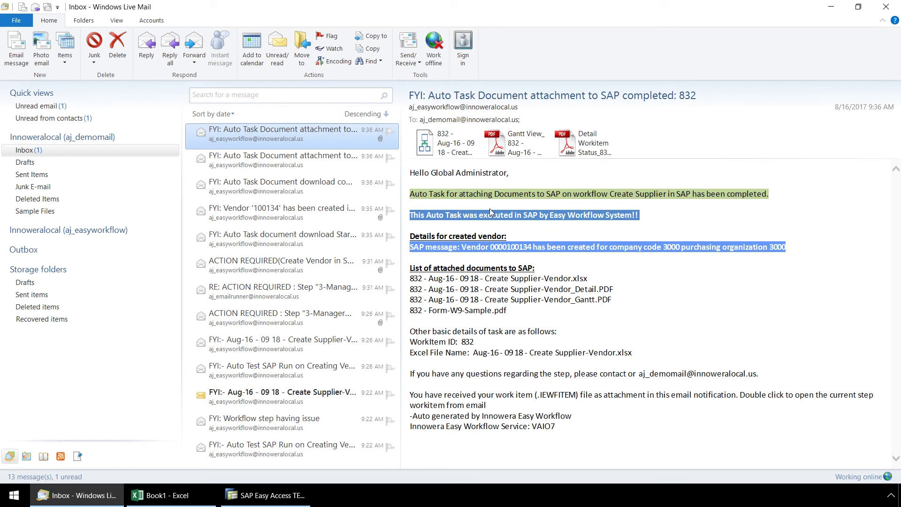
left_click(447, 157)
double_click(447, 160)
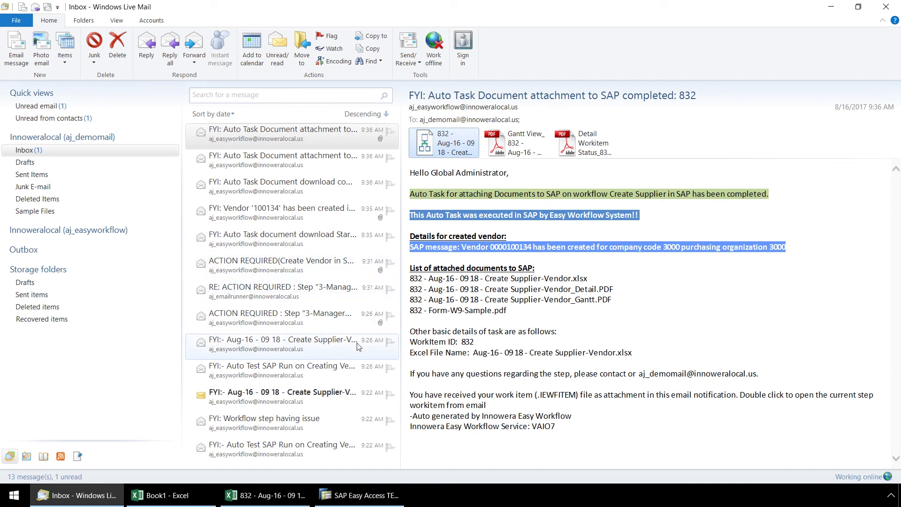
Step: From the 832 workbook's Create Supplier/Vendor form, show vendor 100134 in SAP GUI via Process Runner
left_click(283, 494)
left_click(305, 465)
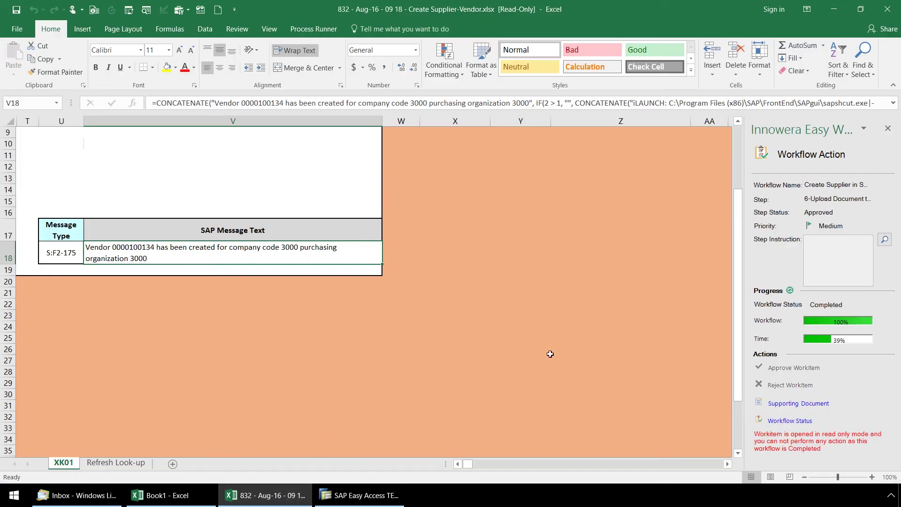
left_click_drag(736, 361, 736, 298)
left_click(457, 463)
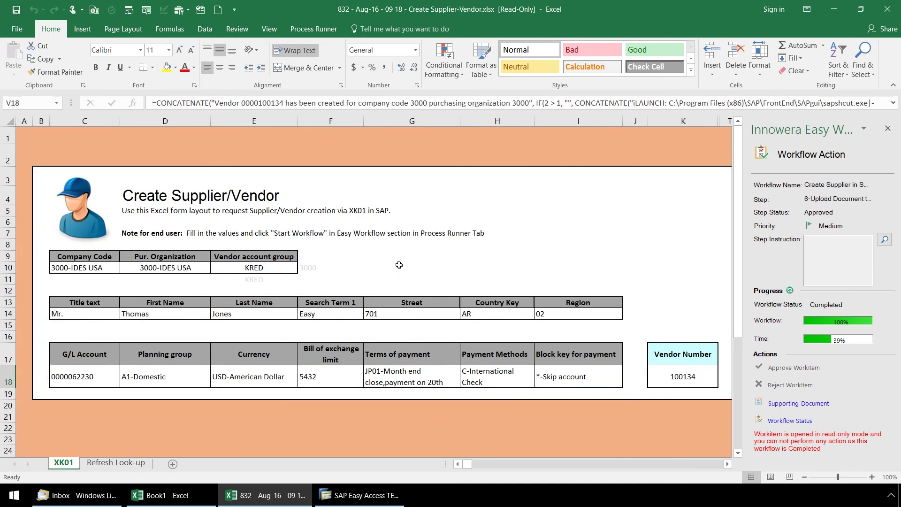
left_click(324, 22)
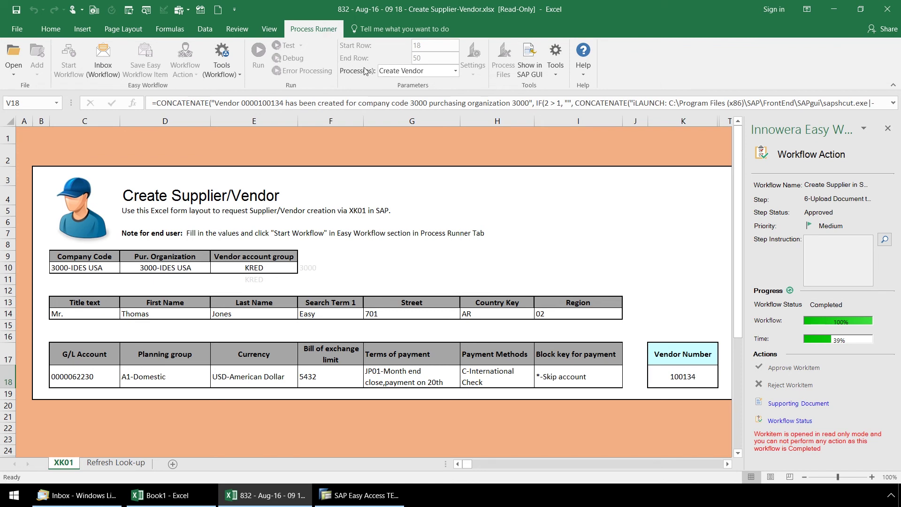
left_click(533, 76)
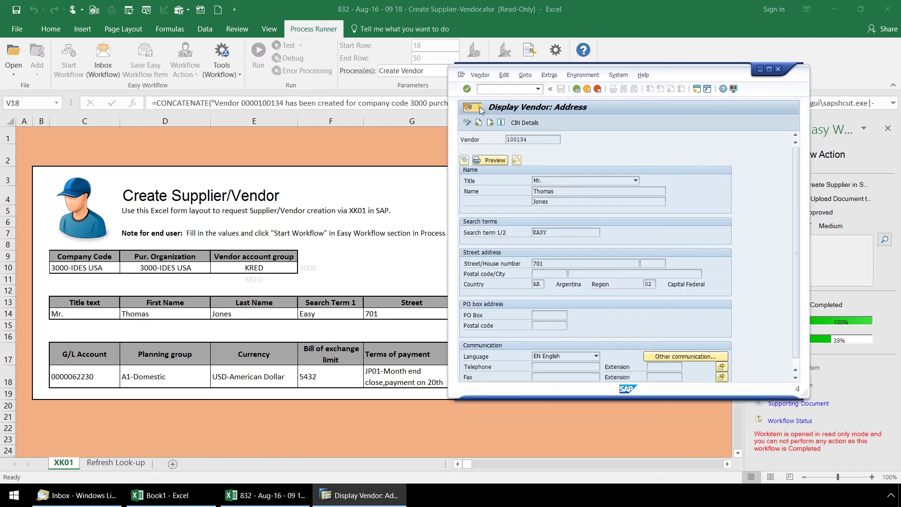
Step: Open vendor 100134's attachment list and widen the Title column to read full file names
left_click(478, 107)
left_click(492, 130)
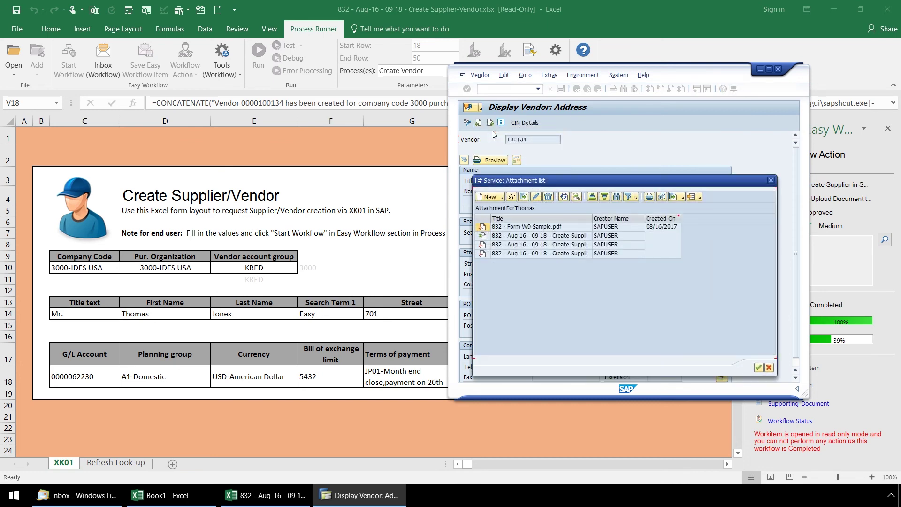
left_click_drag(592, 218, 642, 215)
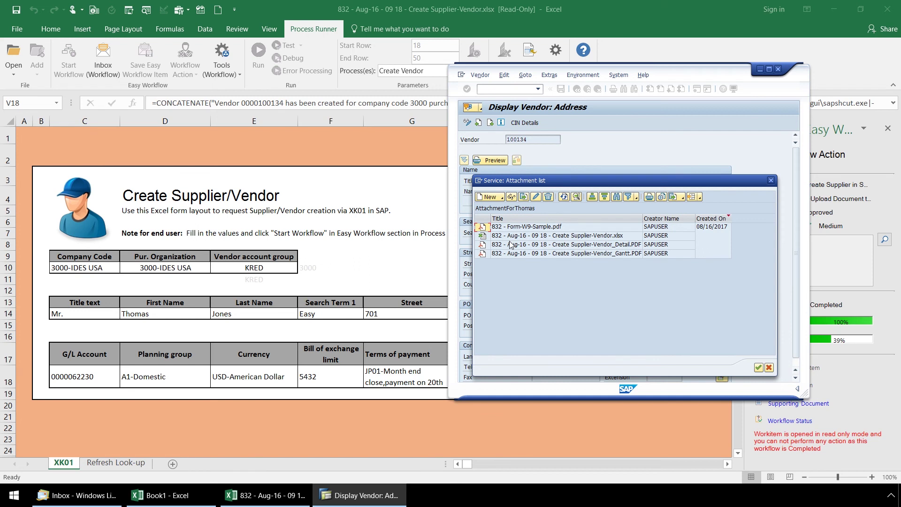
Step: Display the Create Supplier-Vendor_Detail.PDF attachment, dismissing the SQL Server error messages
left_click(618, 246)
right_click(618, 246)
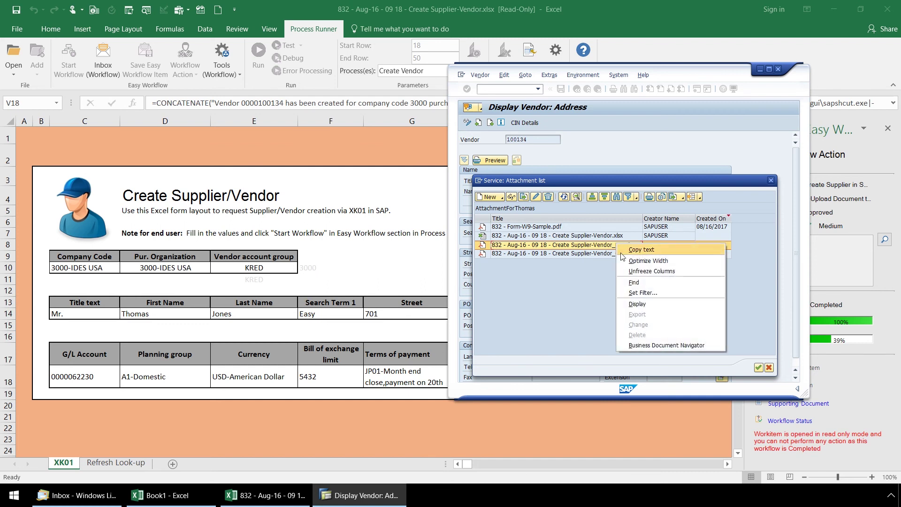
left_click(636, 303)
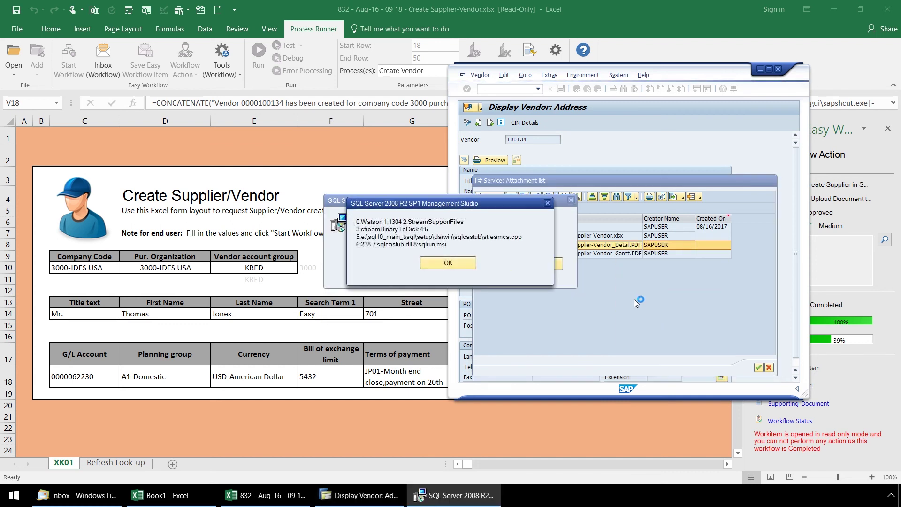
left_click(445, 263)
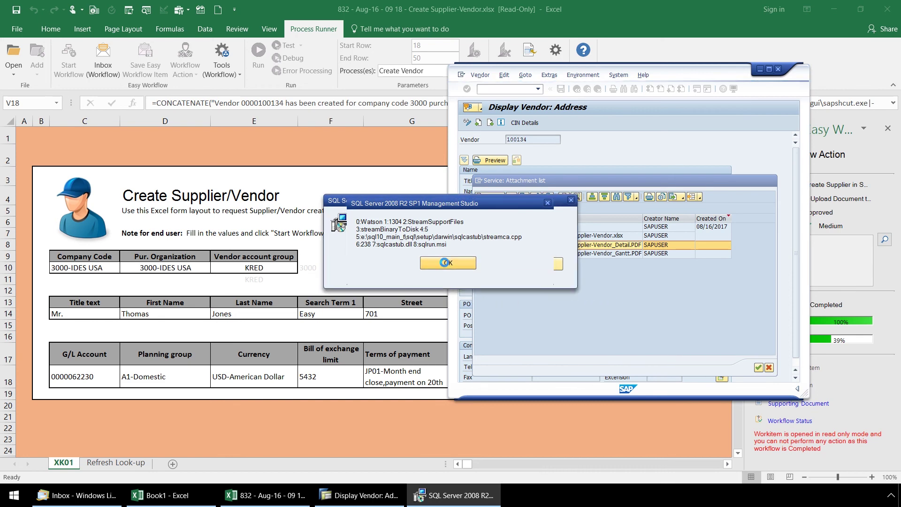
left_click(443, 263)
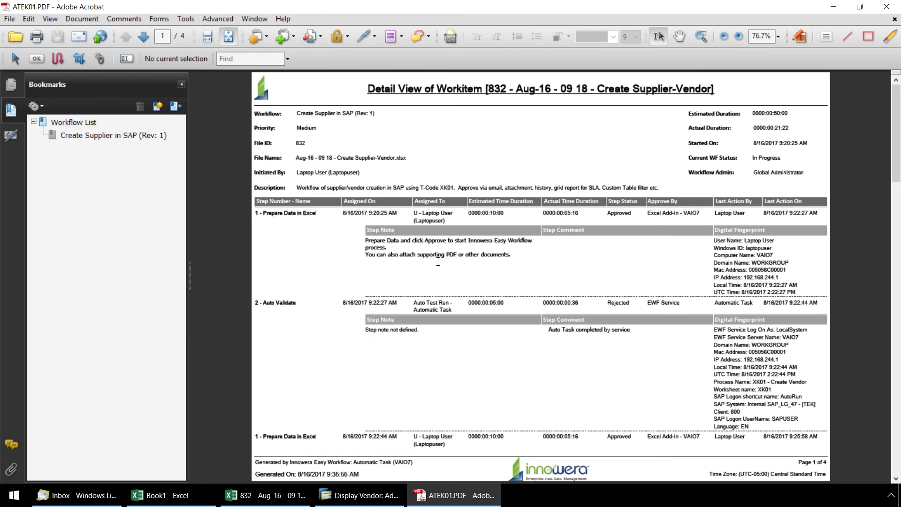
Step: Hide the Bookmarks pane and view the 832 detail report at 100% zoom
left_click(181, 83)
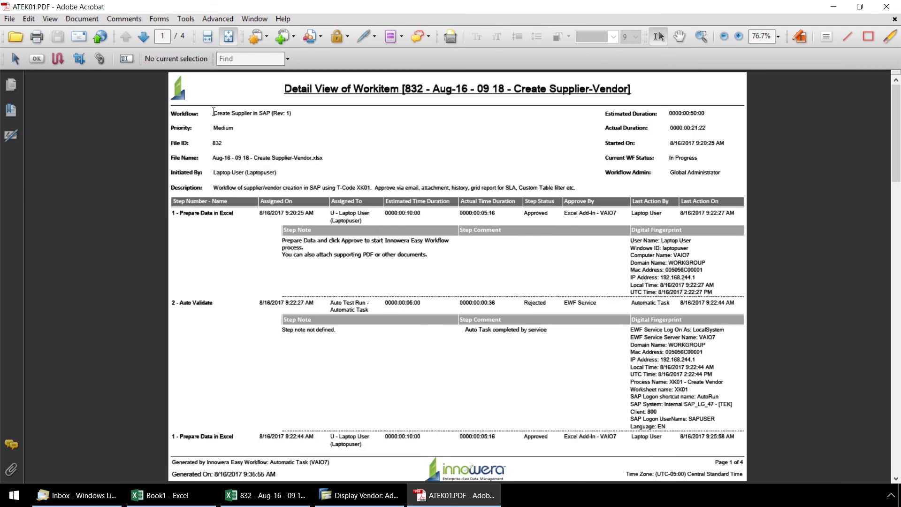
left_click(778, 36)
left_click(779, 105)
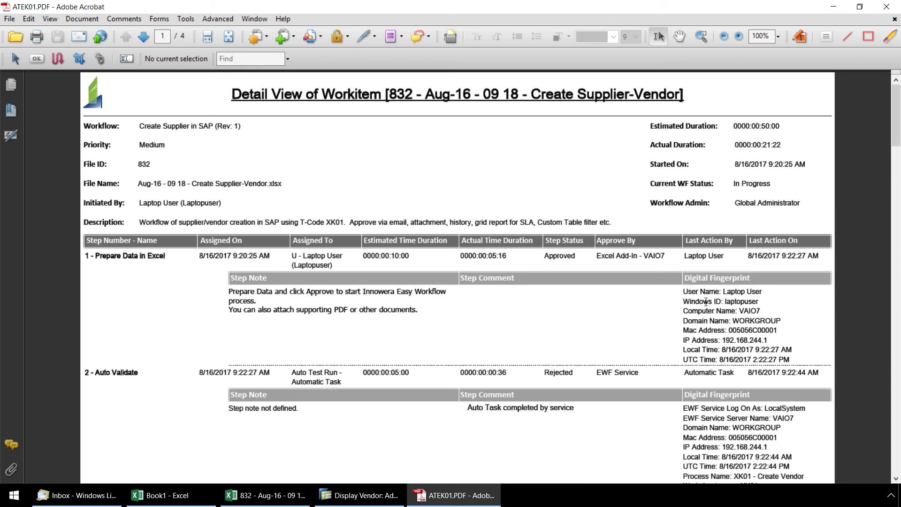
Step: Scroll through all four report pages, then return to page 1
left_click_drag(896, 135, 897, 335)
left_click_drag(895, 279, 895, 356)
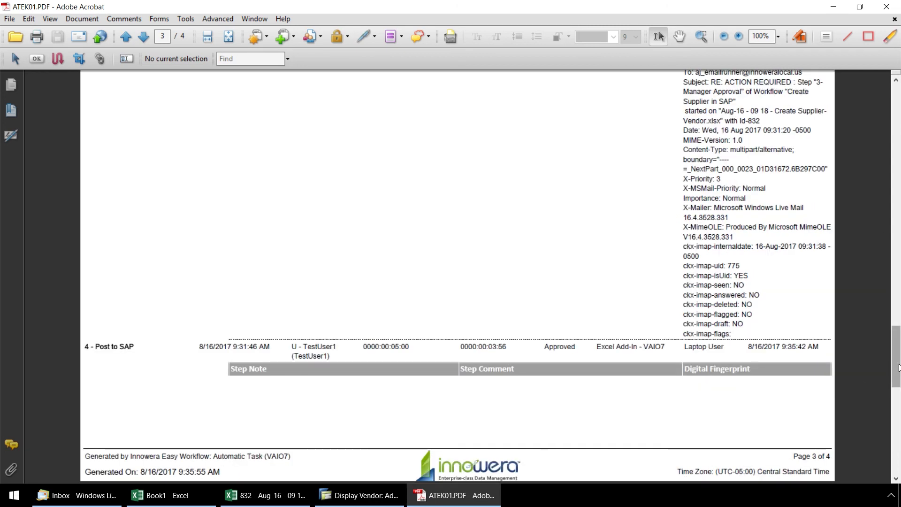
left_click(895, 441)
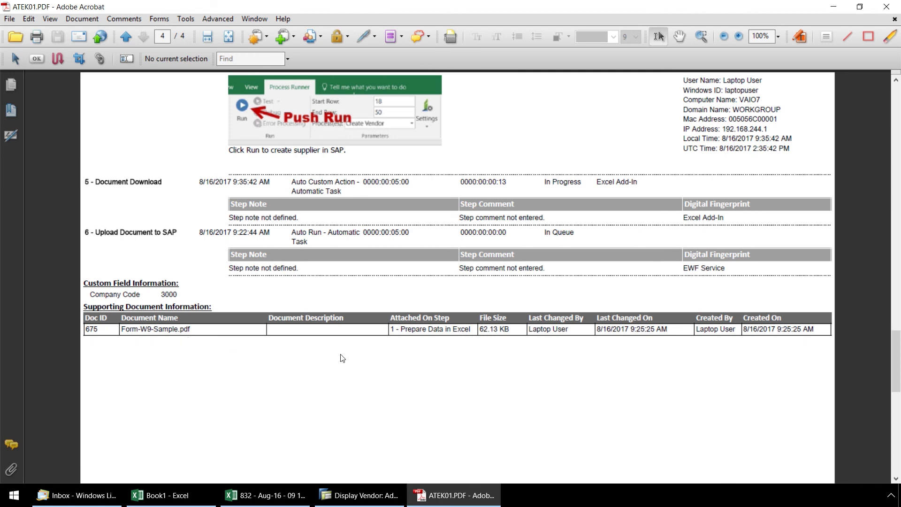
left_click_drag(897, 380, 896, 115)
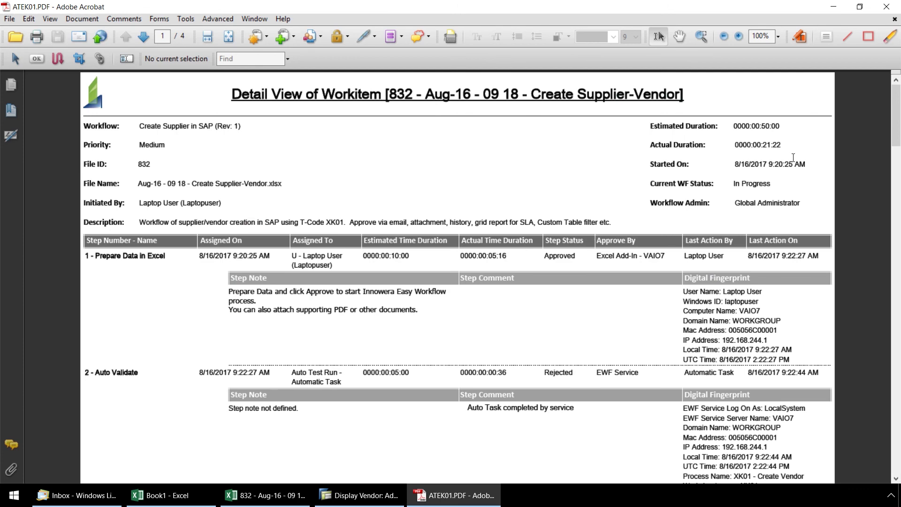
Step: Close the detail report and display the Gantt.PDF attachment, dismissing both error dialogs
left_click(887, 7)
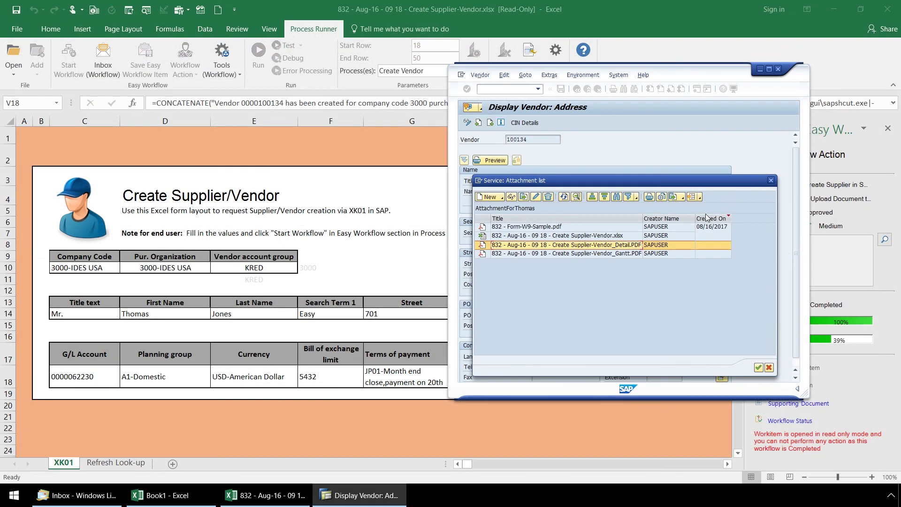
right_click(608, 255)
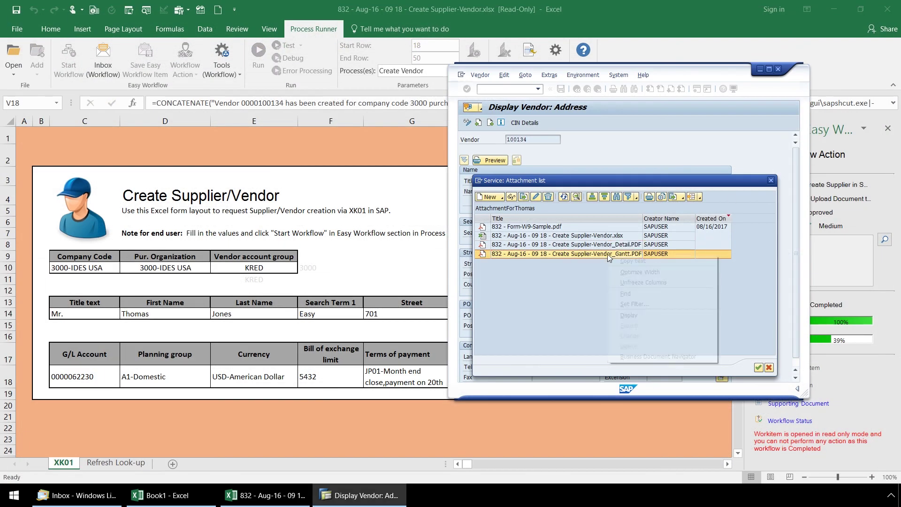
left_click(620, 315)
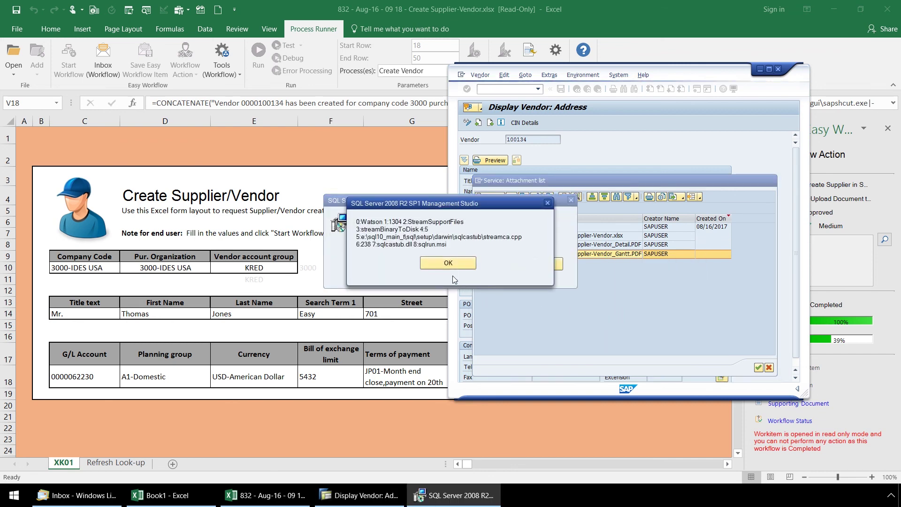
left_click(448, 262)
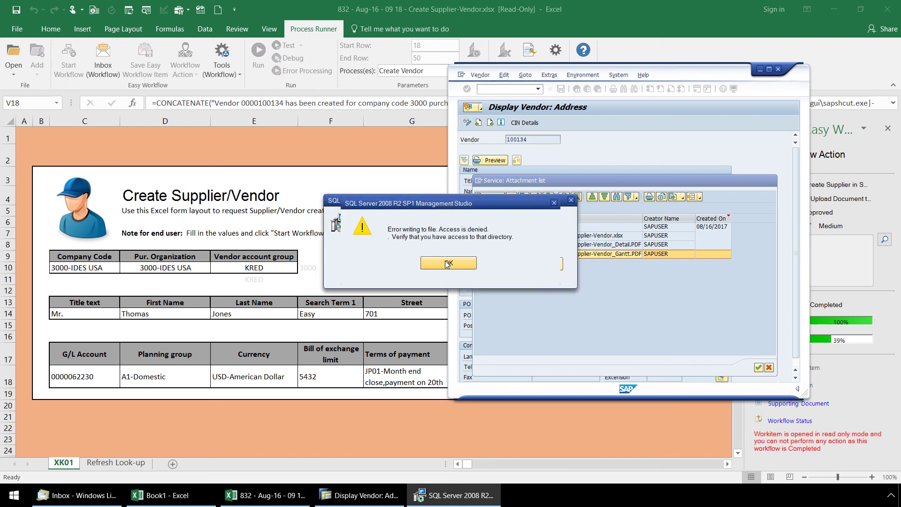
left_click(445, 263)
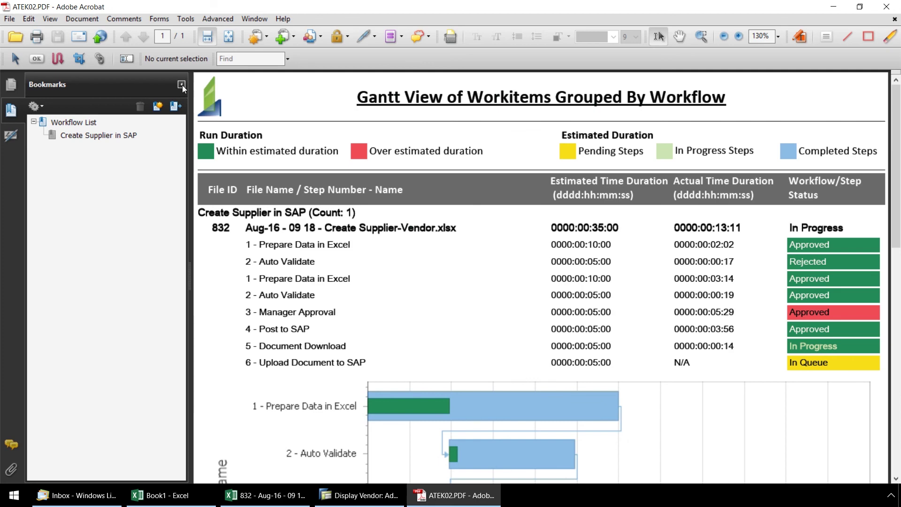
Step: Hide the Bookmarks pane and scroll down to the Gantt chart of the six workflow steps
left_click(181, 85)
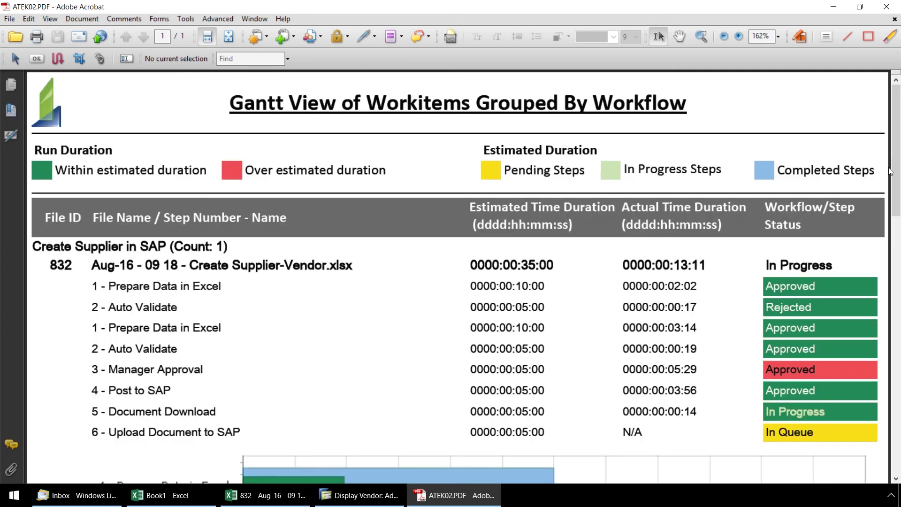
left_click_drag(897, 170, 899, 294)
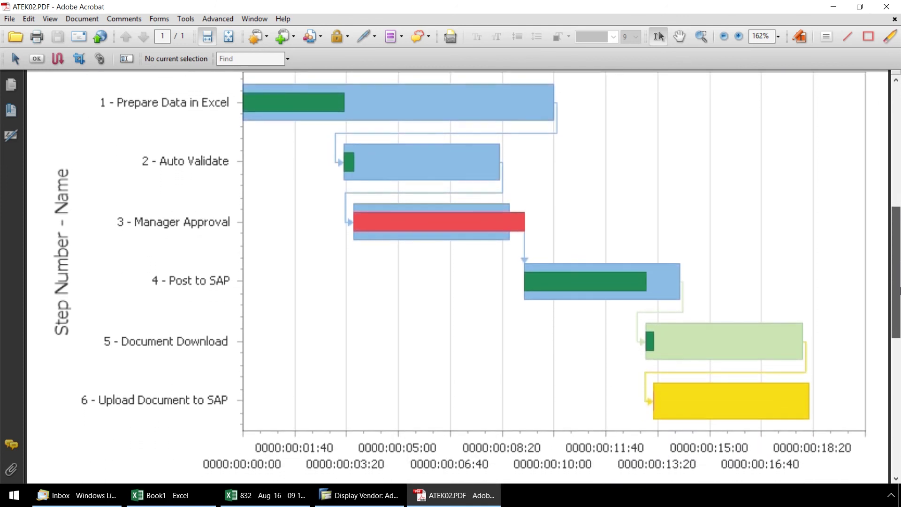